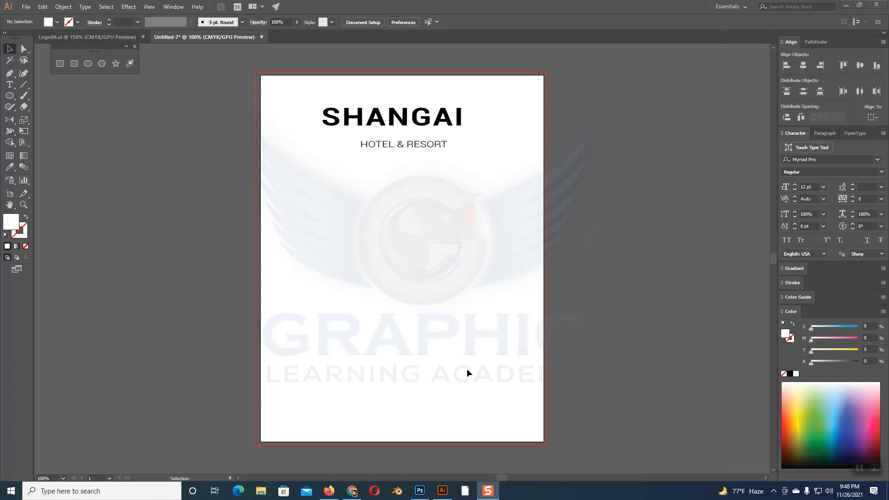
Zoom in on the page and show the rulers.
key("a")
key("ctrl+equal")
key("v")
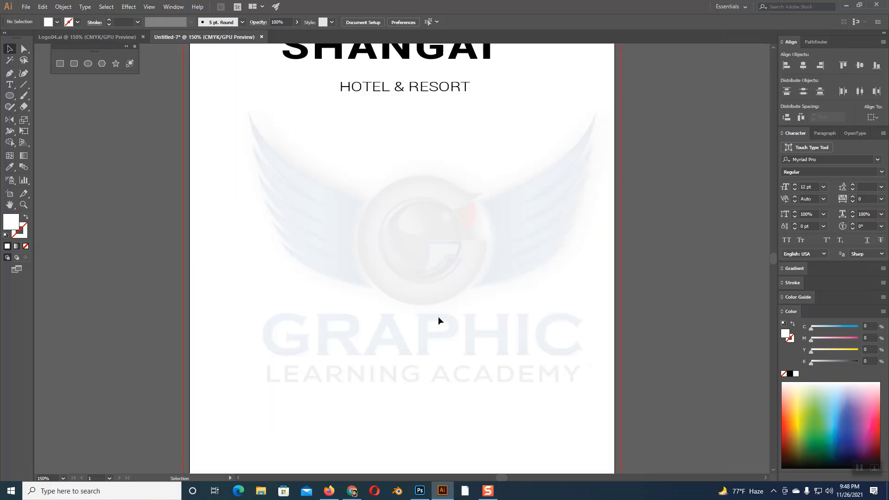
scroll(438, 316, "up", 1)
scroll(436, 303, "down", 1)
left_click_drag(438, 302, 395, 317)
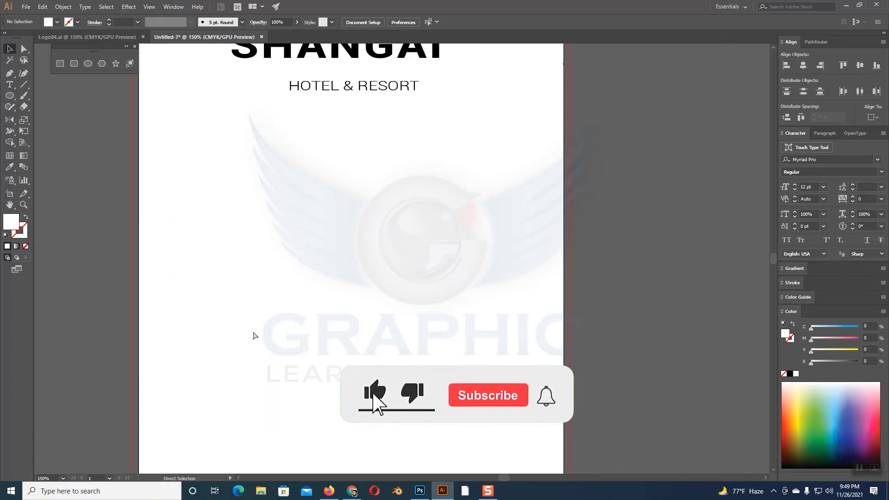
key("ctrl+r")
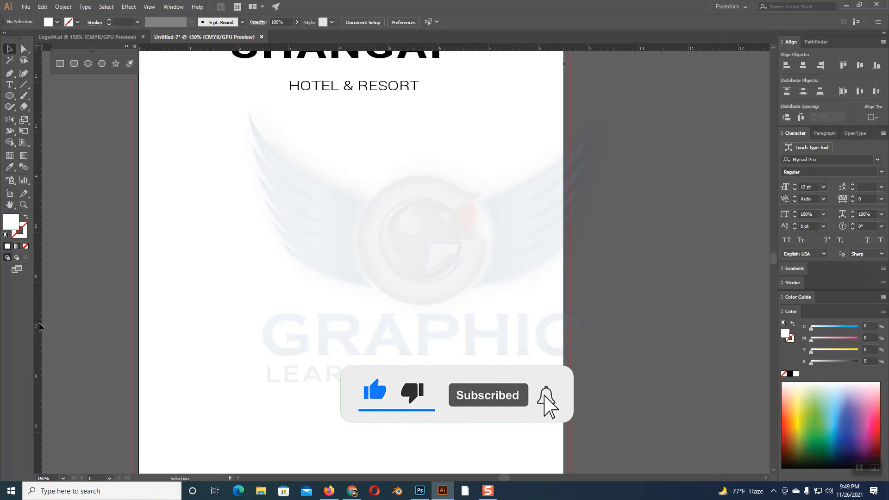
Place a vertical guide down the page middle and lock the guides.
left_click_drag(40, 327, 355, 304)
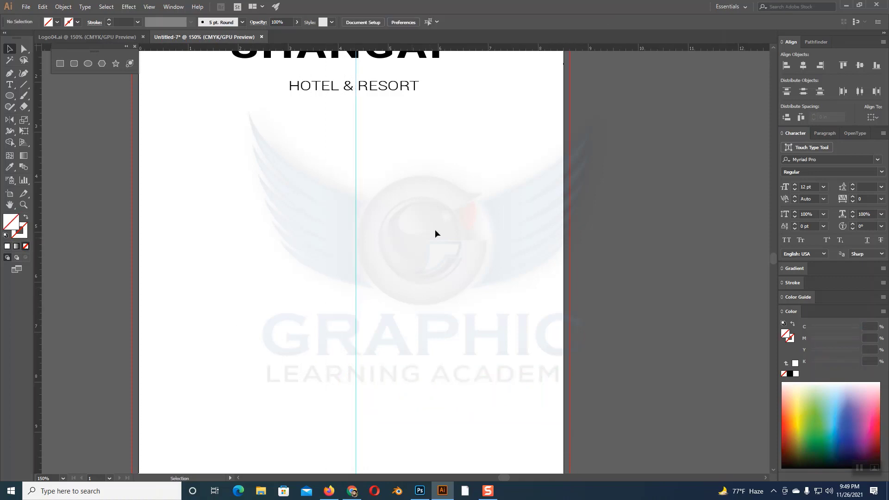
right_click(433, 214)
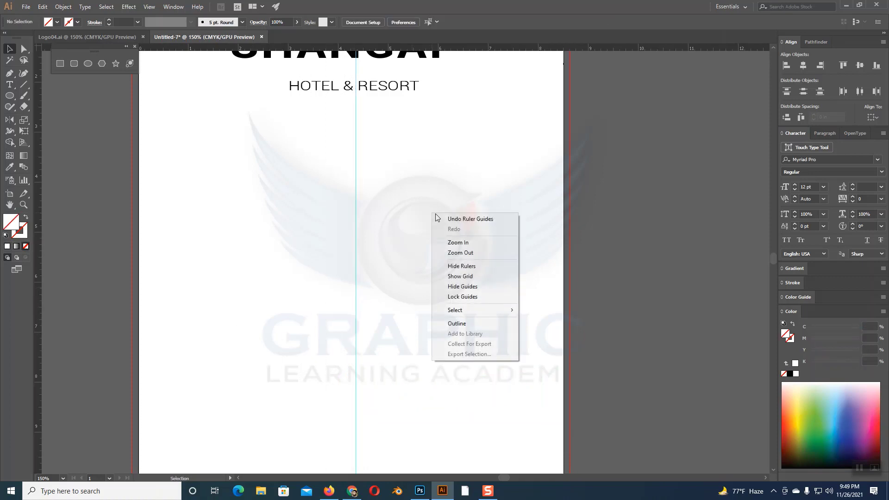
left_click(465, 297)
scroll(468, 262, "down", 2)
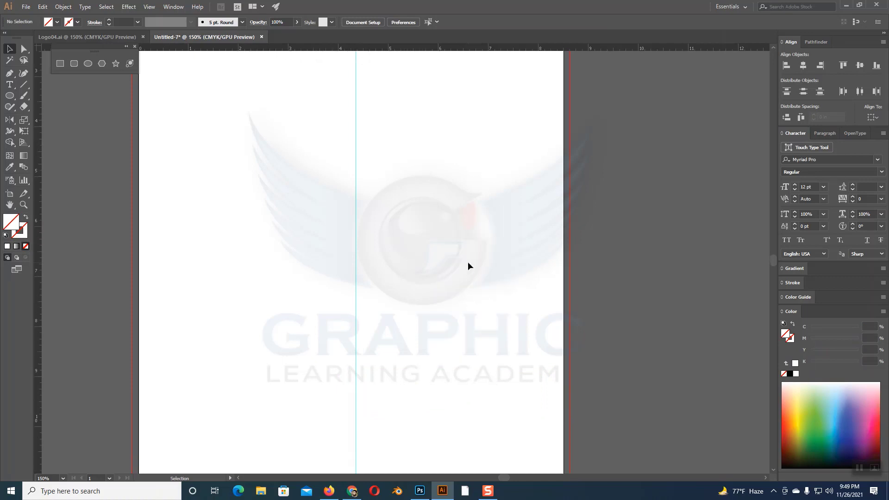
scroll(467, 262, "down", 1)
Draw a tall thin rectangle on the page's left and fill it black.
left_click(60, 63)
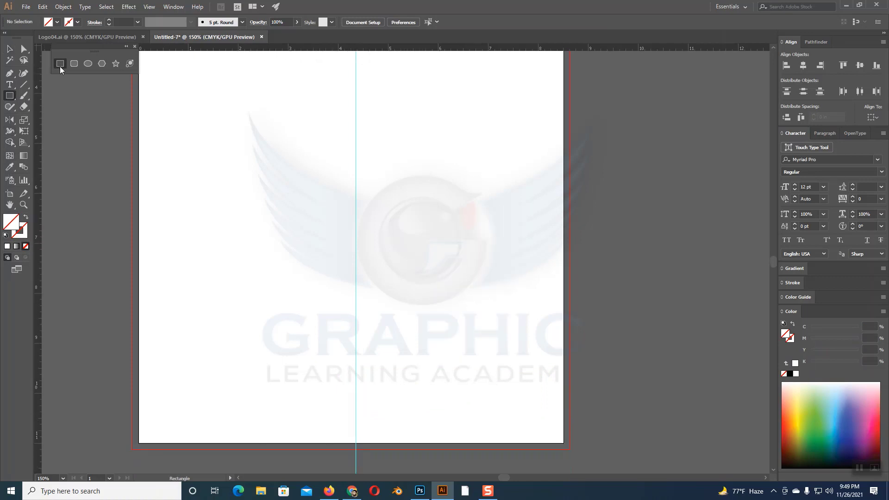
left_click_drag(192, 147, 198, 319)
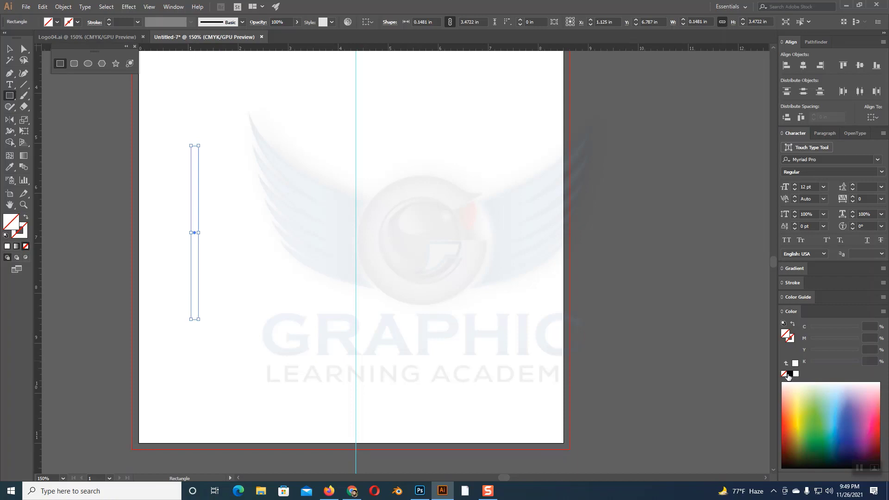
left_click(790, 374)
key("v")
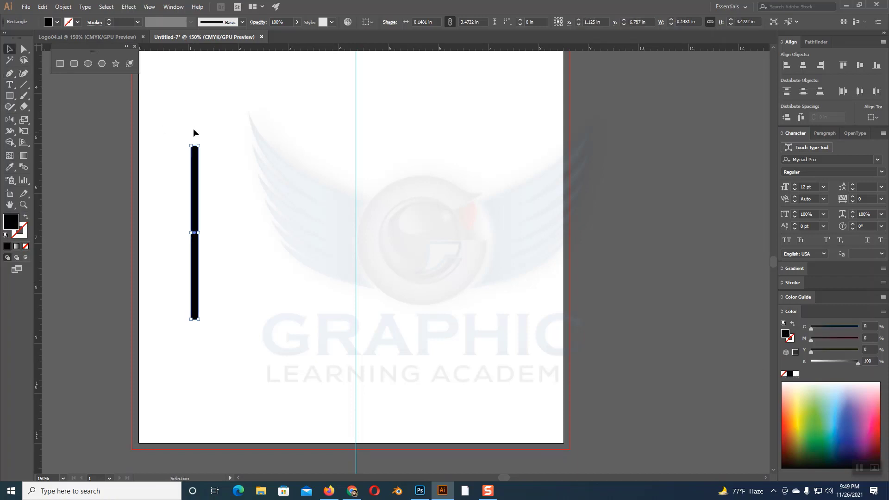
Draw a short horizontal cap bar at the top of the stem.
left_click(63, 62)
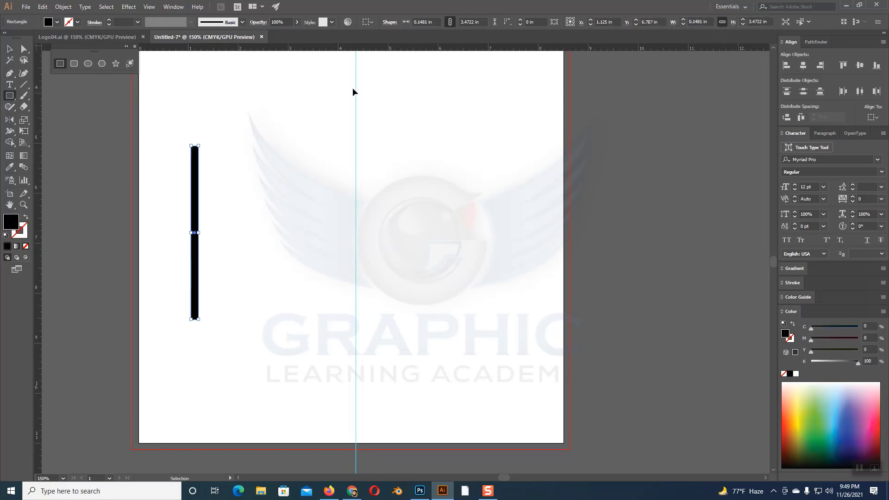
key("ctrl+plus")
key("ctrl+plus")
scroll(487, 192, "up", 3)
scroll(455, 199, "right", 2)
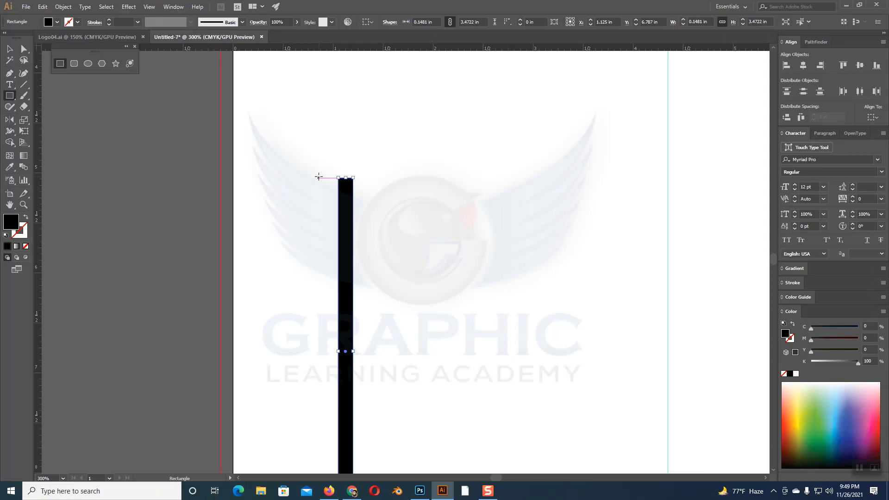
left_click_drag(319, 178, 361, 187)
key("v")
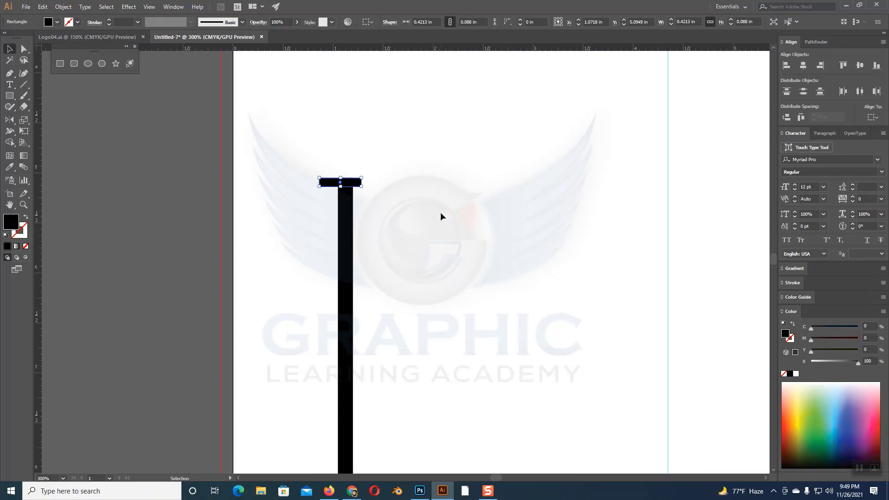
left_click(441, 217)
Alt-drag a copy of the top cap down to the stem's bottom.
scroll(440, 212, "down", 2)
scroll(439, 211, "down", 2)
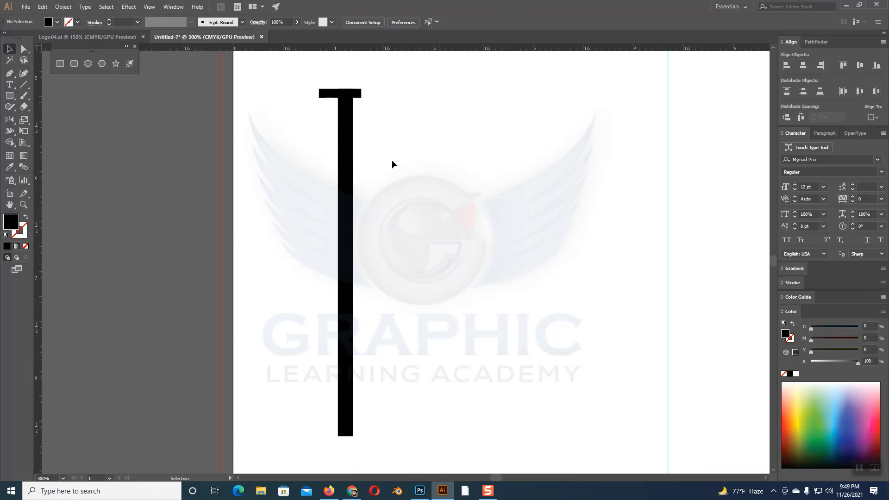
left_click(356, 97)
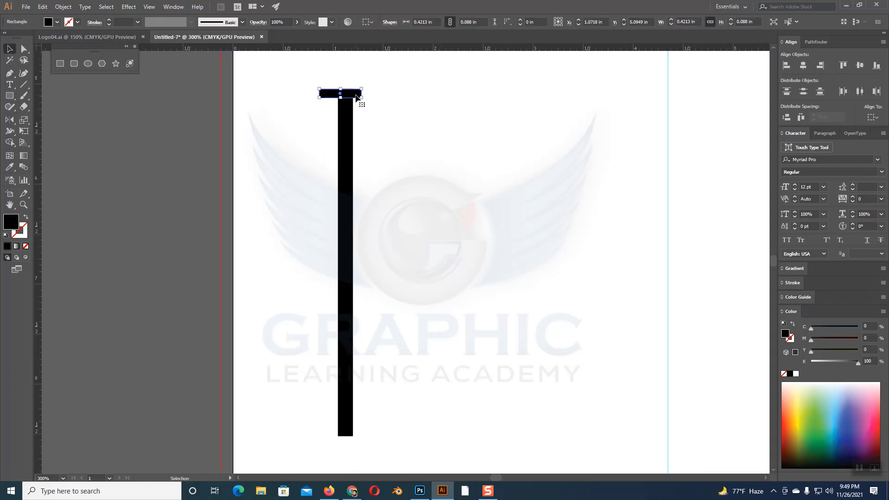
left_click_drag(357, 97, 356, 436)
left_click(410, 377)
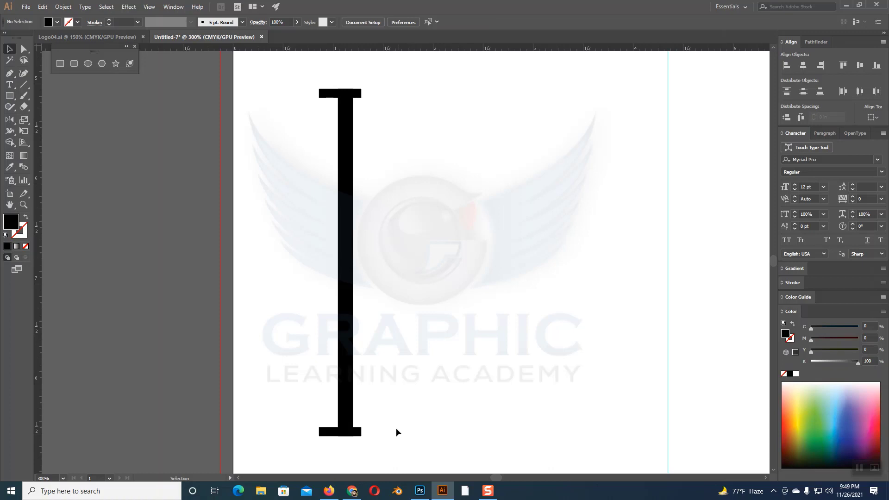
left_click(332, 432)
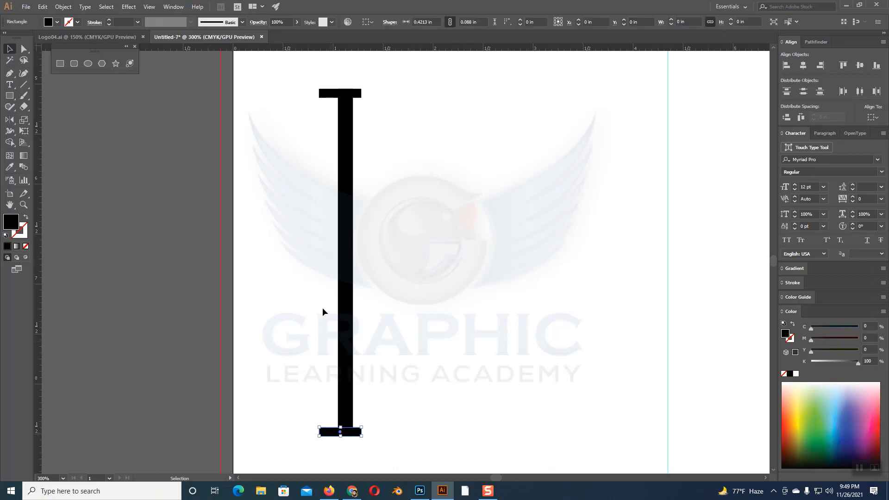
Align the I's stem and caps, centring the stem on the top cap.
left_click(327, 96, "shift")
left_click(327, 95)
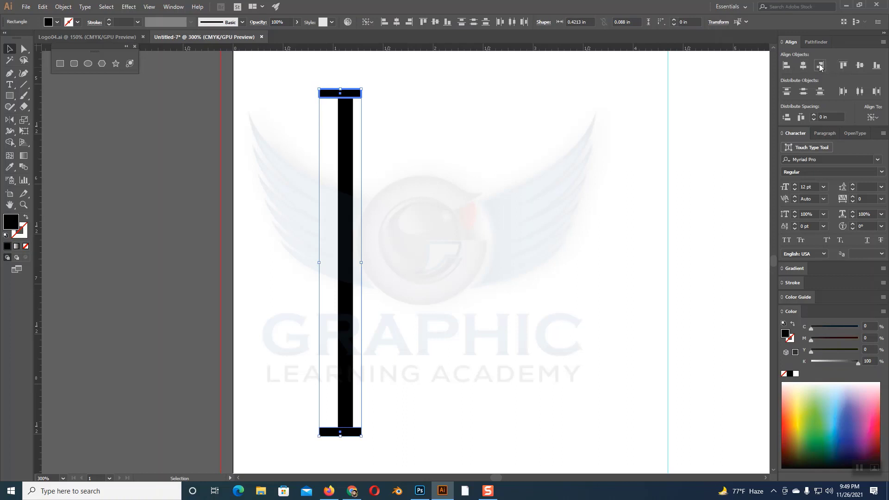
left_click(396, 117)
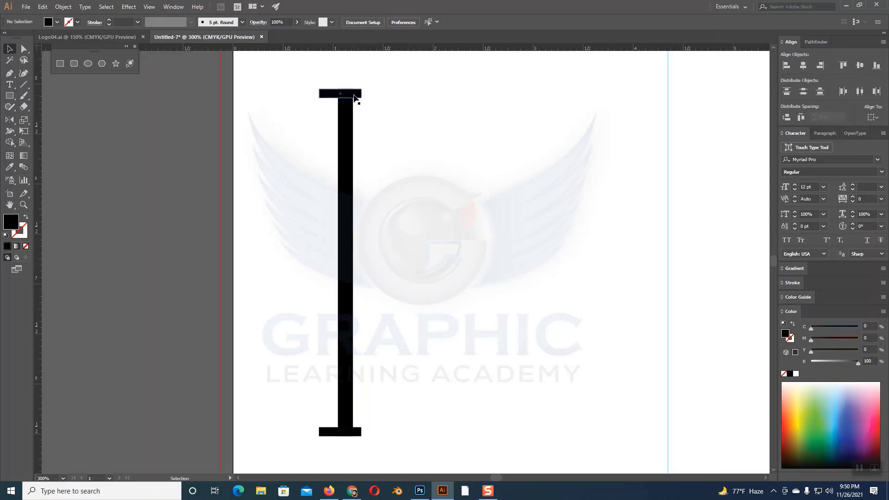
left_click_drag(358, 456, 311, 402)
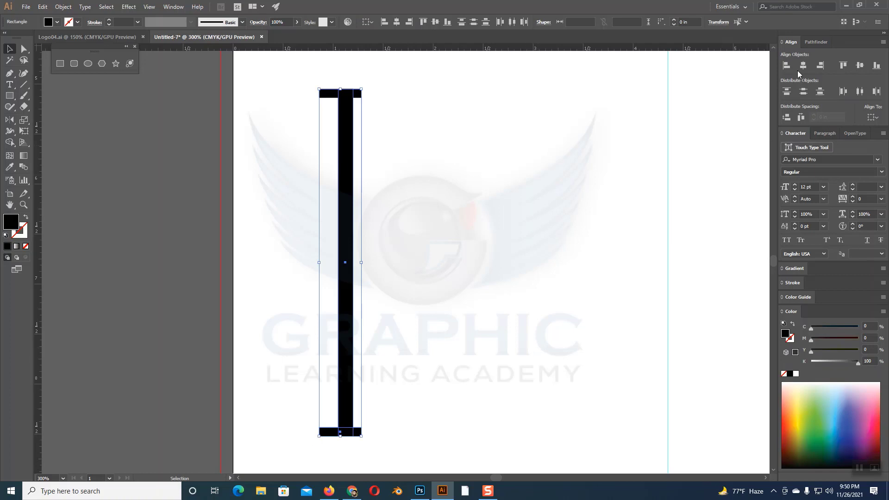
left_click(515, 210)
left_click_drag(329, 75, 357, 104)
left_click(501, 198)
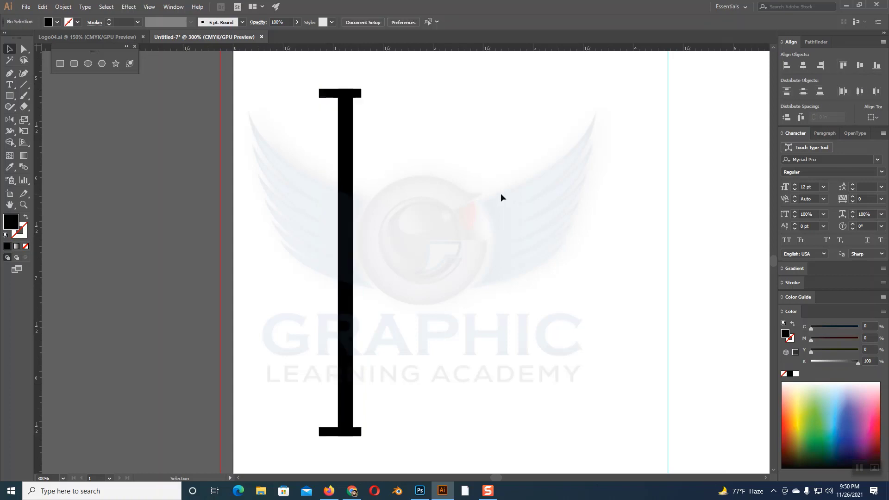
Duplicate the top cap down across the stem's midpoint.
left_click(327, 96)
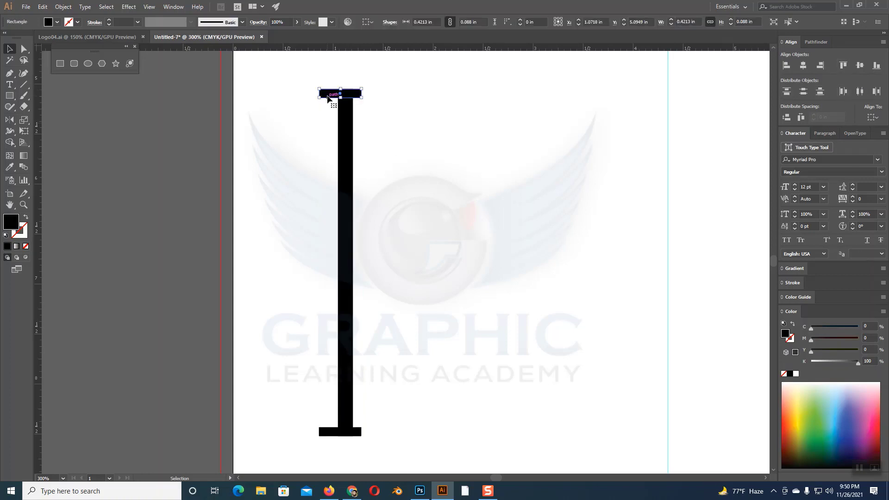
left_click_drag(328, 95, 343, 269)
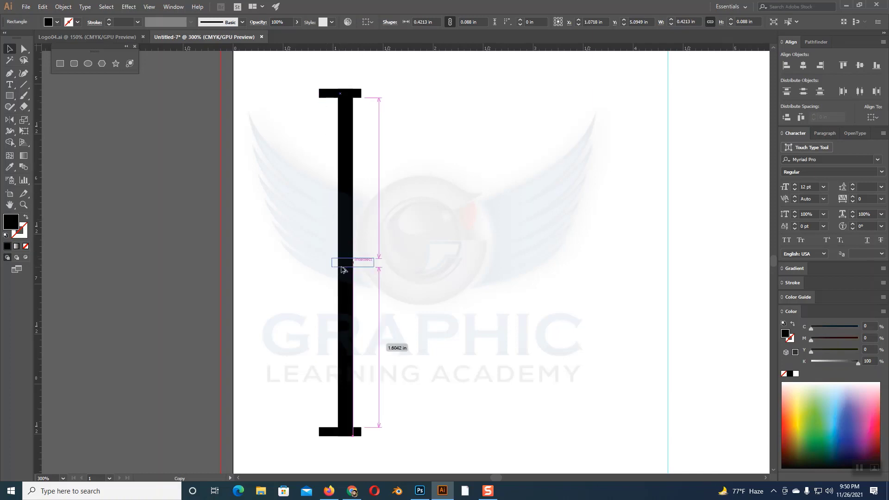
left_click_drag(343, 267, 342, 267)
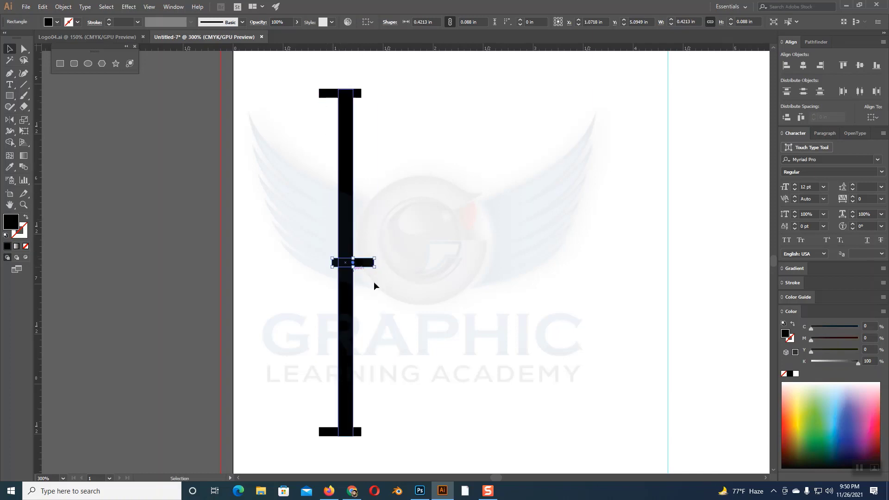
left_click(391, 284)
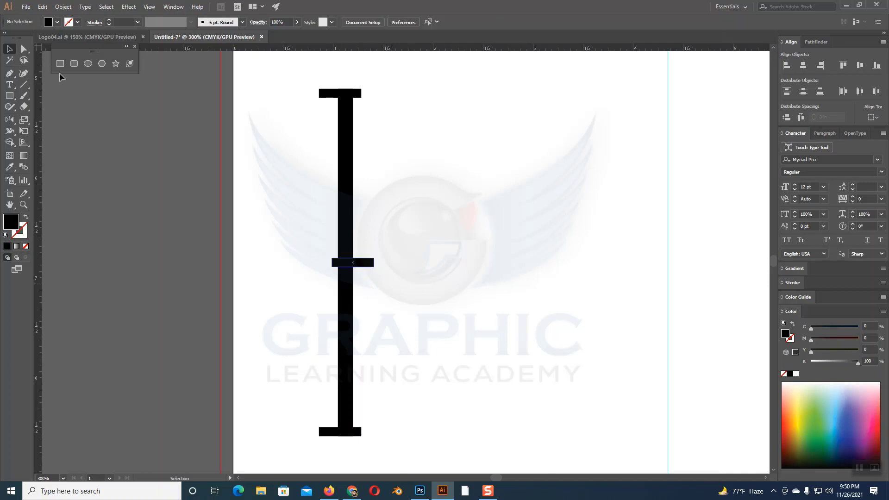
Nudge the middle bar's right anchors two steps right, then select all three bars.
left_click(22, 52)
left_click(373, 264)
key("Right")
key("Right")
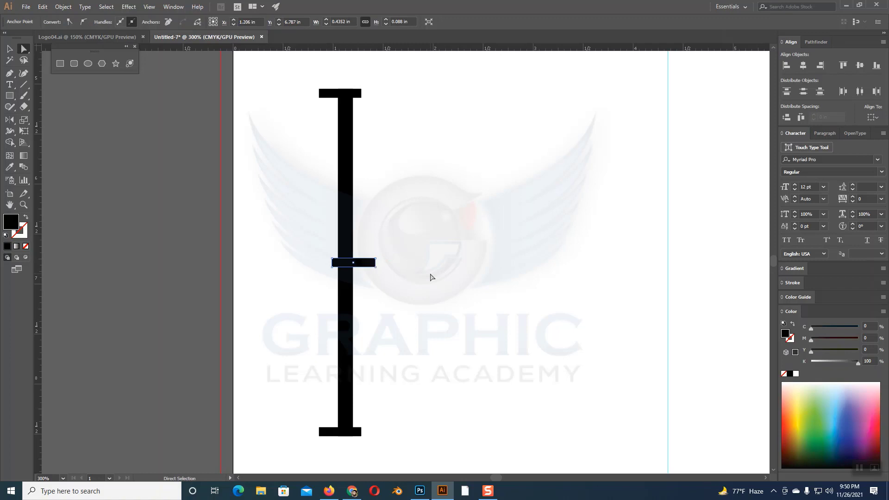
key("Right")
key("Right")
key("Right")
key("Right")
key("Right")
key("Right")
key("Right")
key("Right")
key("Right")
key("Right")
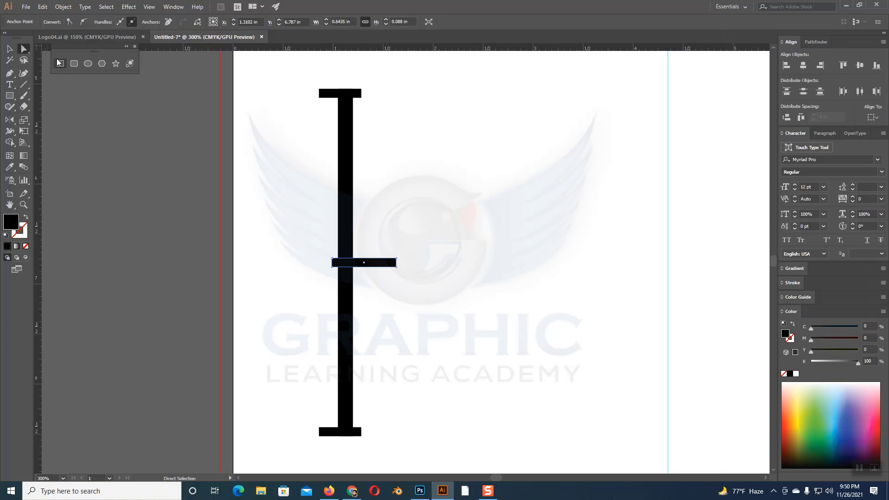
key("v")
left_click(492, 219)
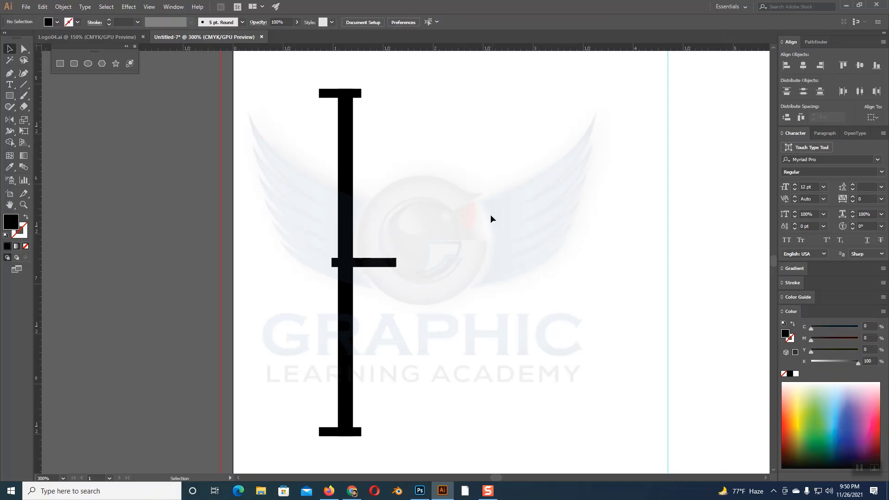
left_click_drag(288, 74, 405, 454)
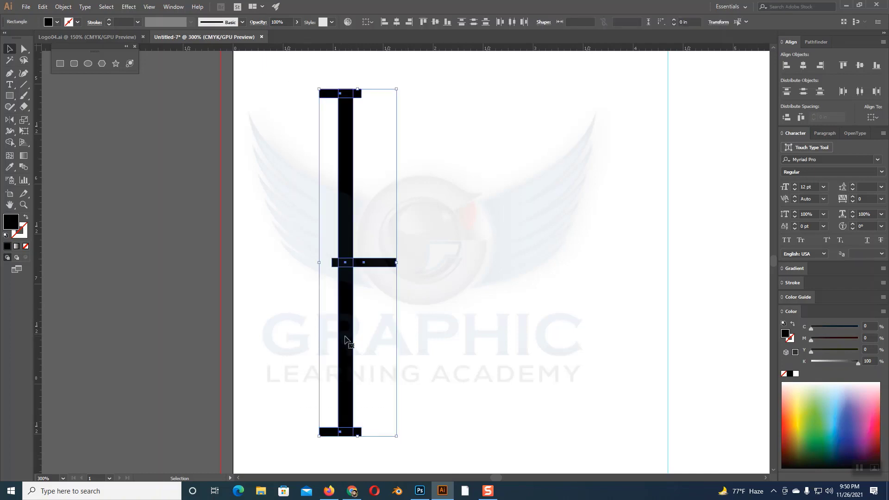
Copy the three-bar I to the right and select the copy beside the centre guide.
left_click_drag(342, 336, 607, 327)
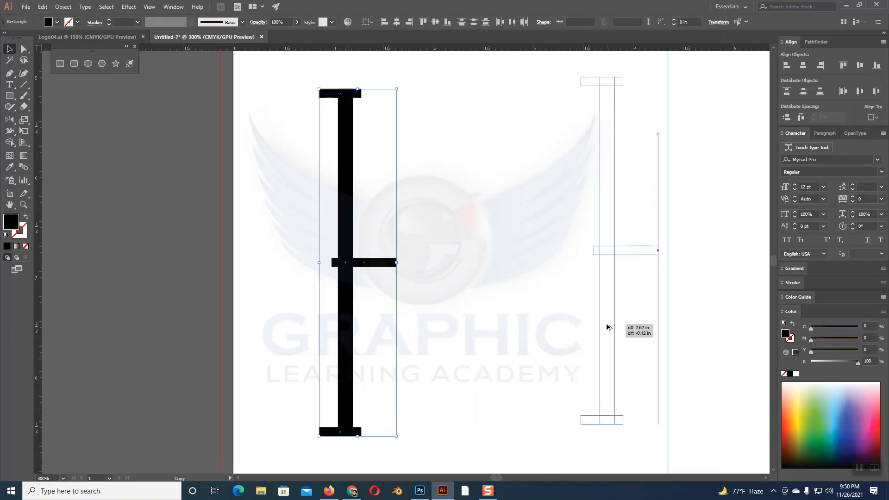
left_click_drag(608, 327, 607, 326)
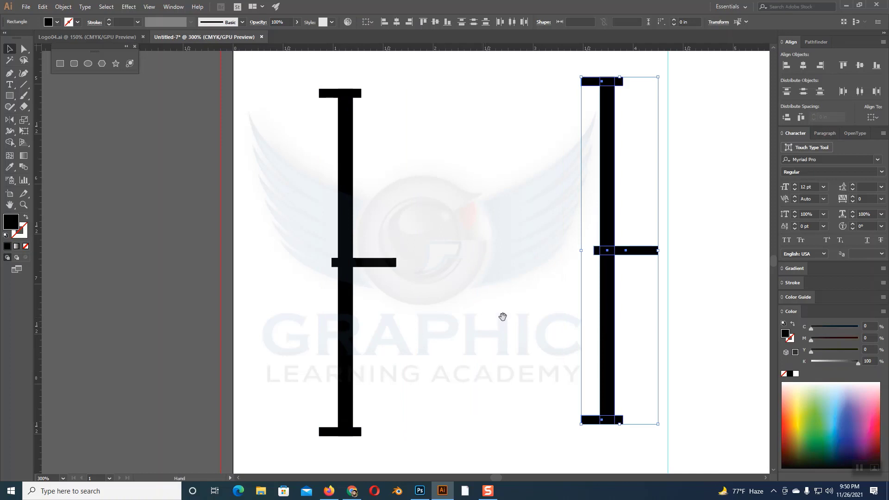
left_click_drag(502, 314, 398, 305)
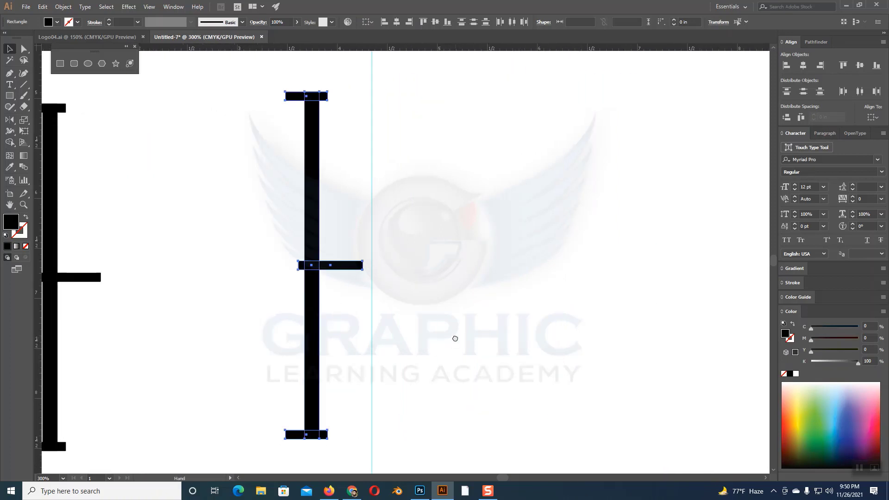
left_click_drag(655, 309, 474, 331)
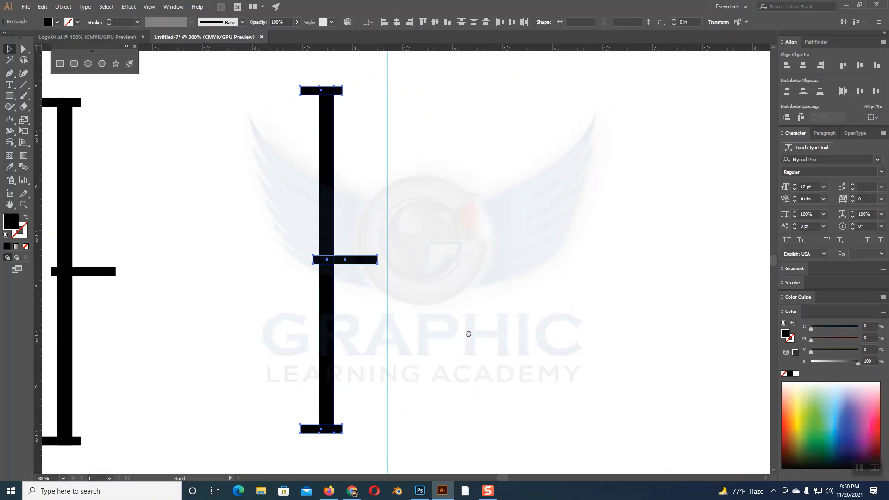
left_click(512, 322)
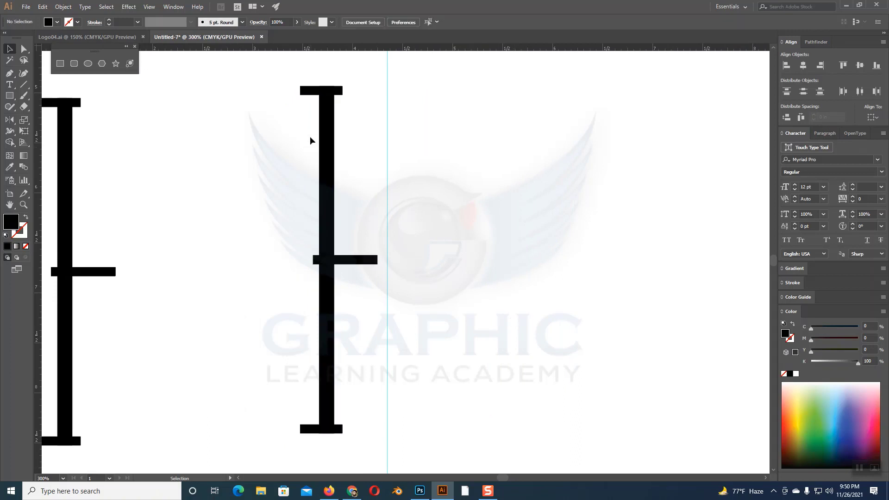
left_click_drag(295, 82, 365, 455)
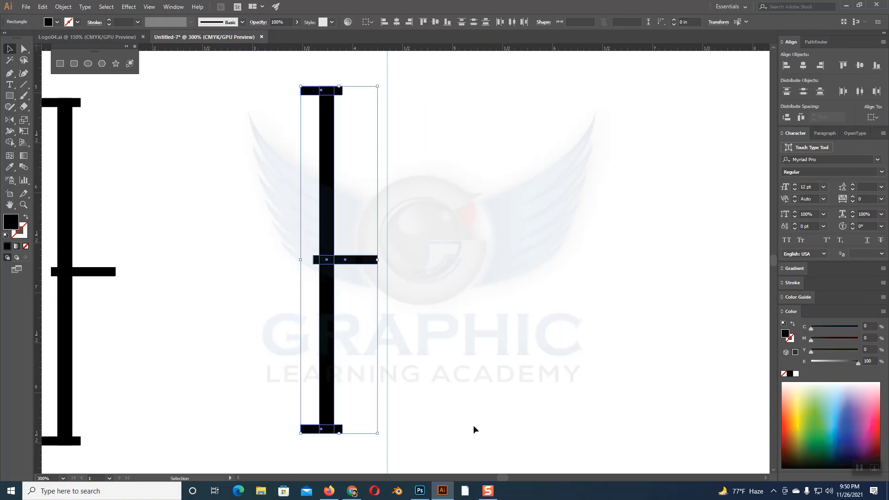
left_click(496, 404)
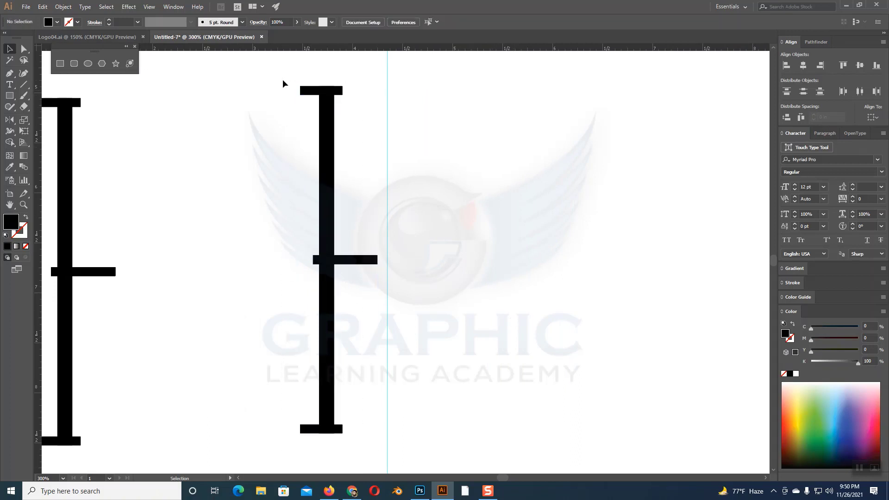
left_click_drag(282, 82, 354, 440)
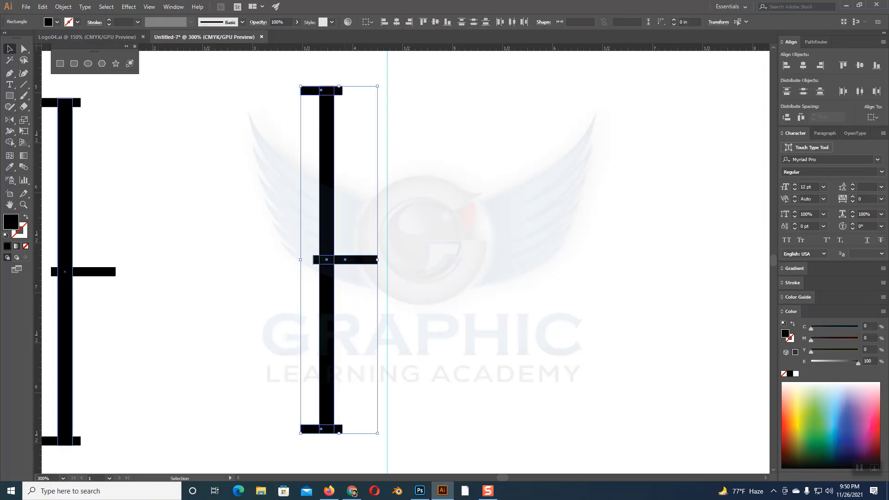
Reflect a copy of the I vertically across the centre guide, then select both H halves.
left_click(10, 119)
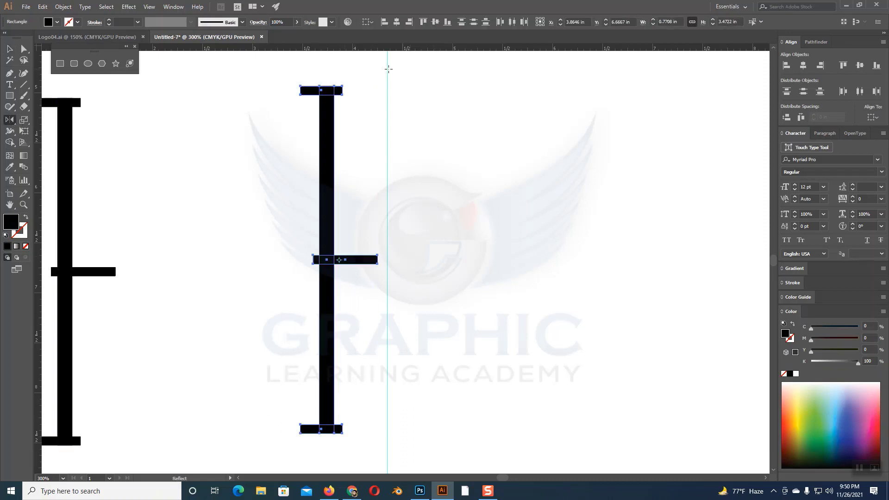
left_click(387, 68)
left_click_drag(387, 457, 388, 459)
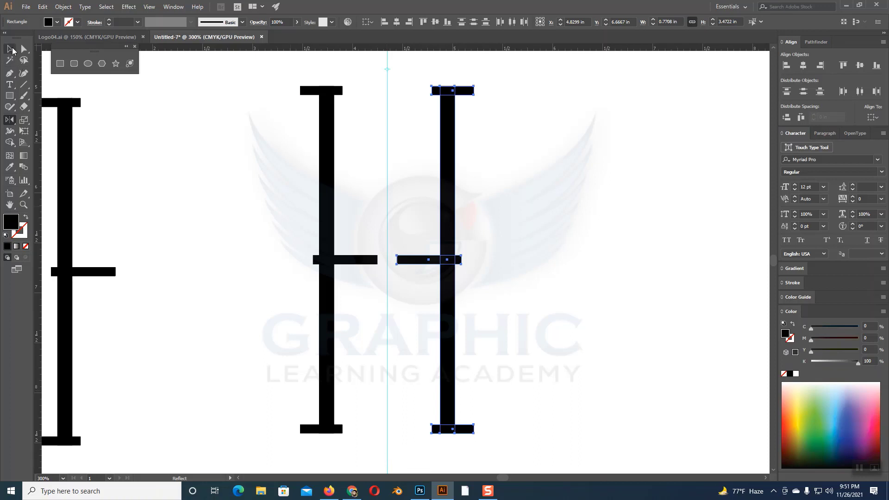
key("v")
left_click(541, 235)
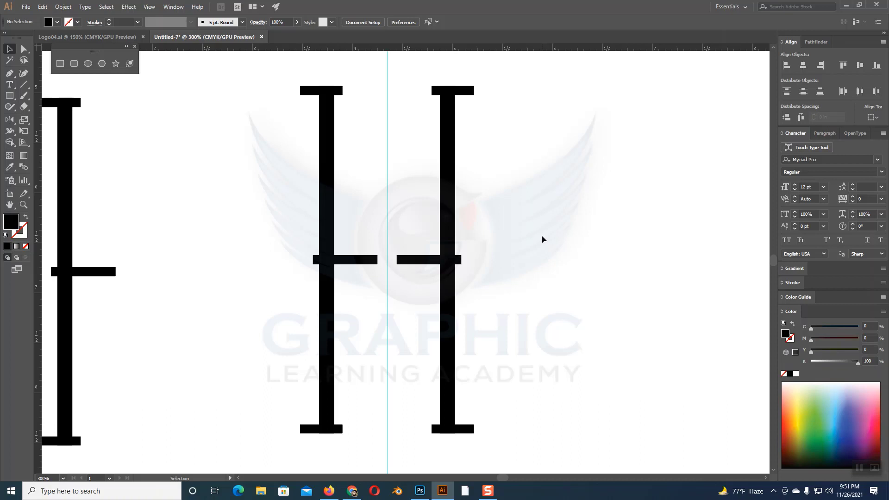
scroll(542, 239, "up", 1)
scroll(542, 238, "up", 1)
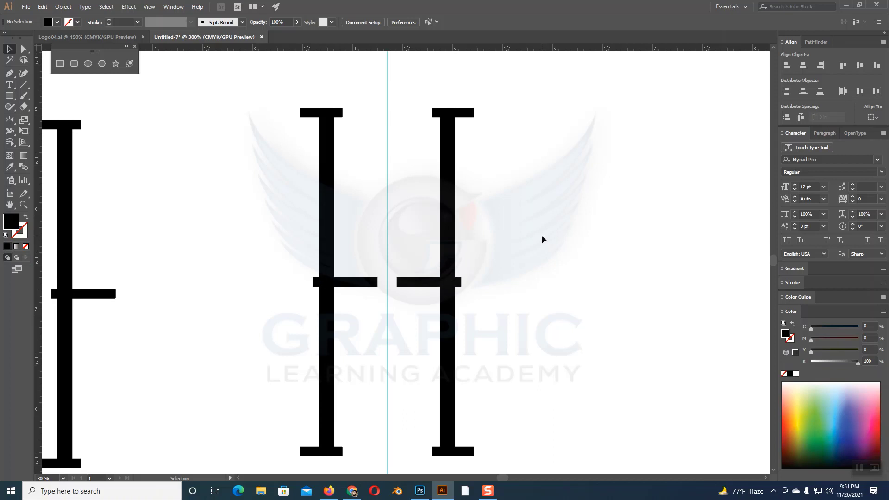
scroll(542, 238, "down", 2)
mouse_move(543, 256)
left_mouse_down()
mouse_move(583, 288)
mouse_move(563, 291)
left_mouse_up()
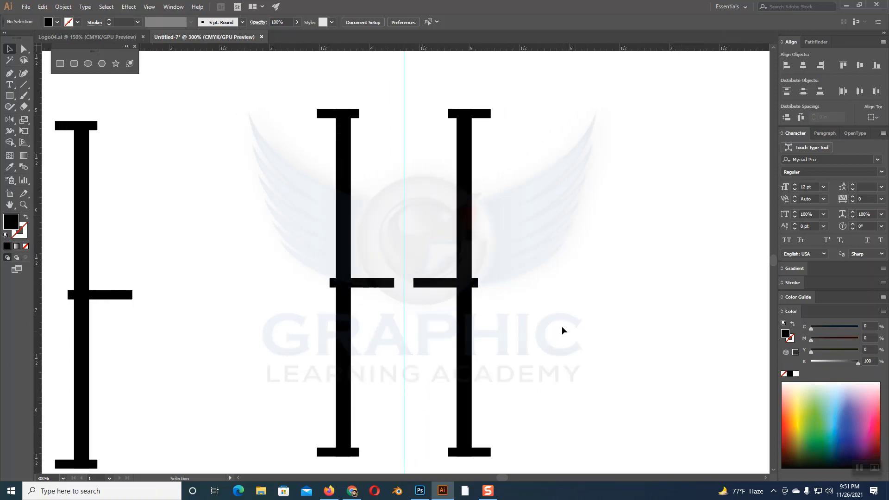
scroll(564, 323, "down", 1)
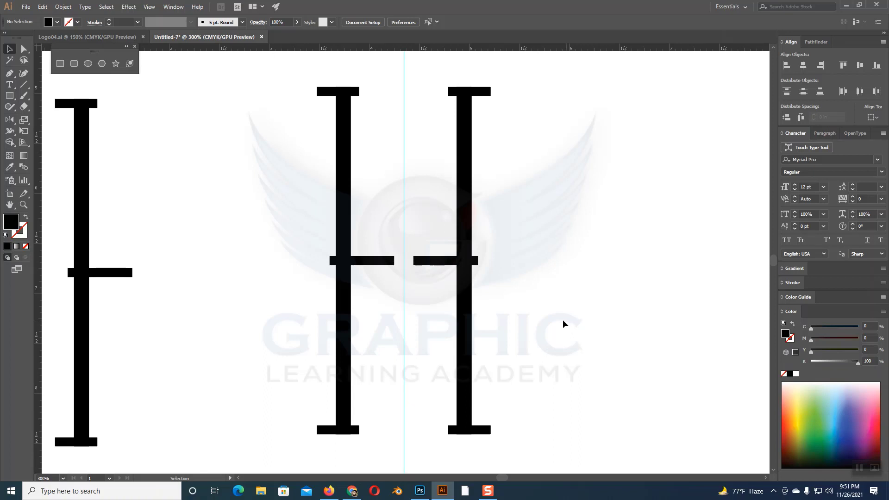
left_click_drag(298, 71, 525, 455)
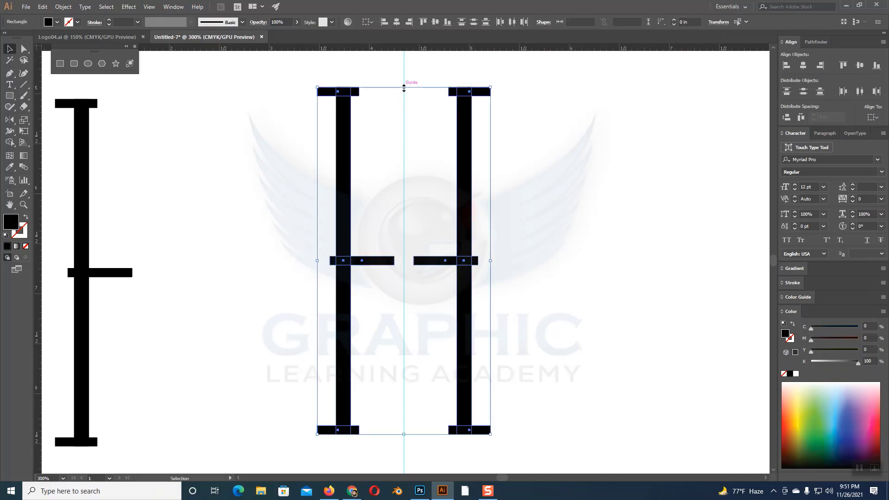
Scale the H down from its top and in from its right, then select its left half.
left_click_drag(404, 87, 405, 153)
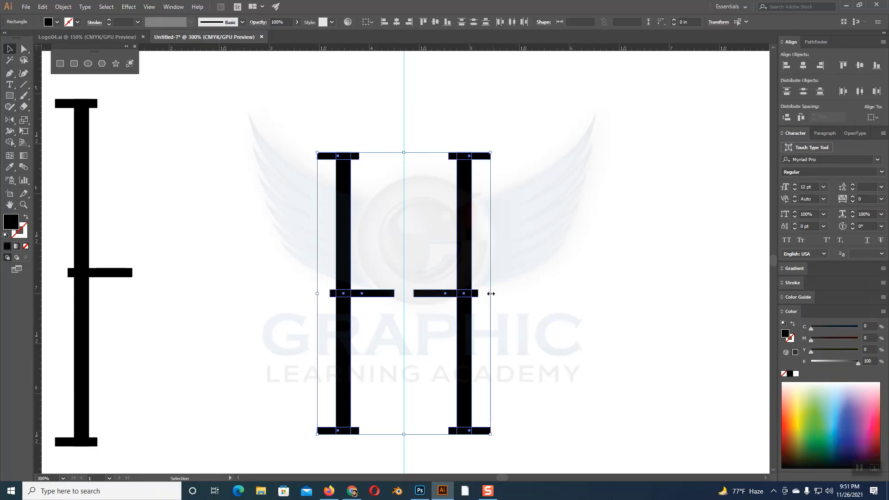
left_click_drag(491, 294, 480, 296)
left_click(524, 302)
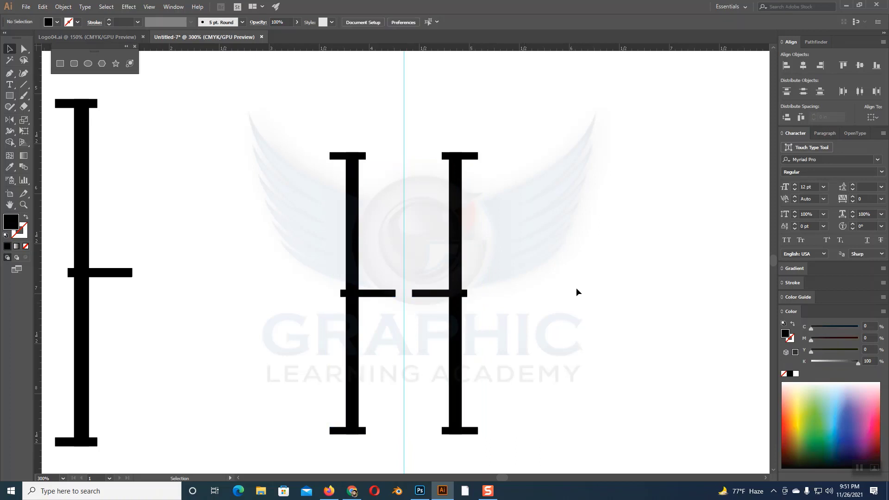
scroll(577, 292, "up", 1)
scroll(576, 291, "down", 1)
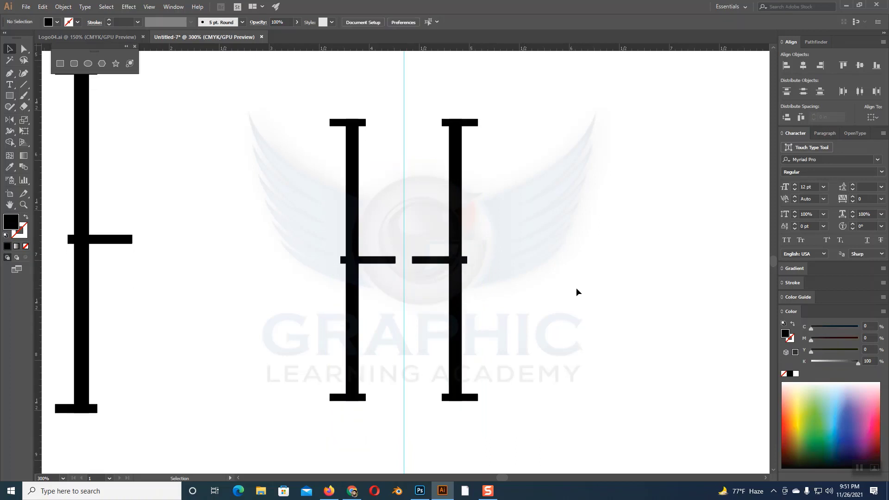
scroll(230, 283, "up", 3)
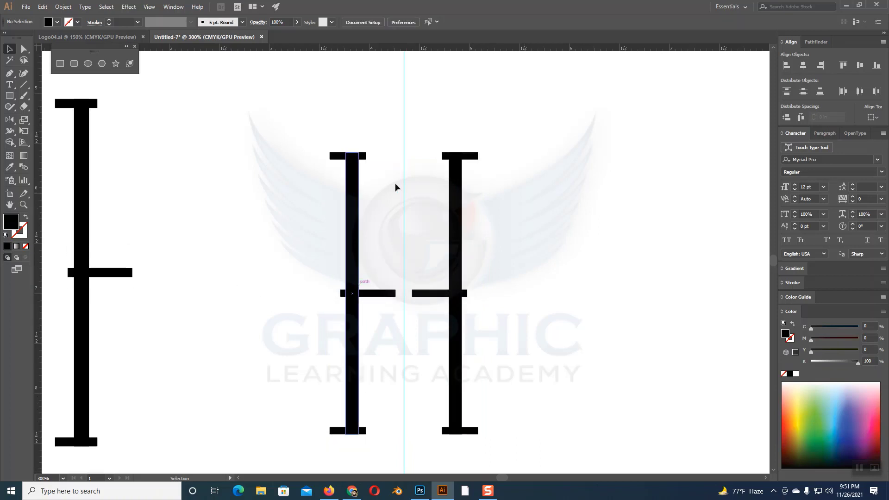
left_click_drag(310, 135, 362, 445)
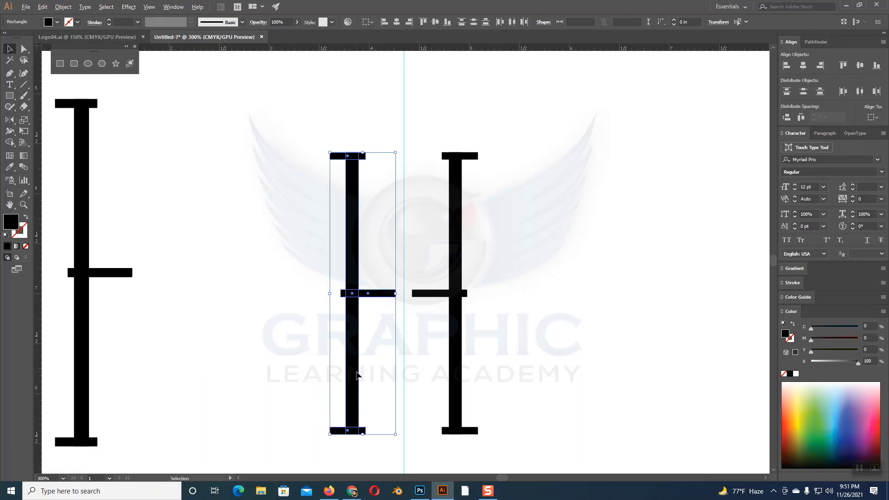
Copy the H's left half leftward and delete the old far-left I shape.
left_click_drag(356, 375, 275, 349, "alt")
left_click(187, 349)
left_click_drag(130, 82, 75, 448)
key("Delete")
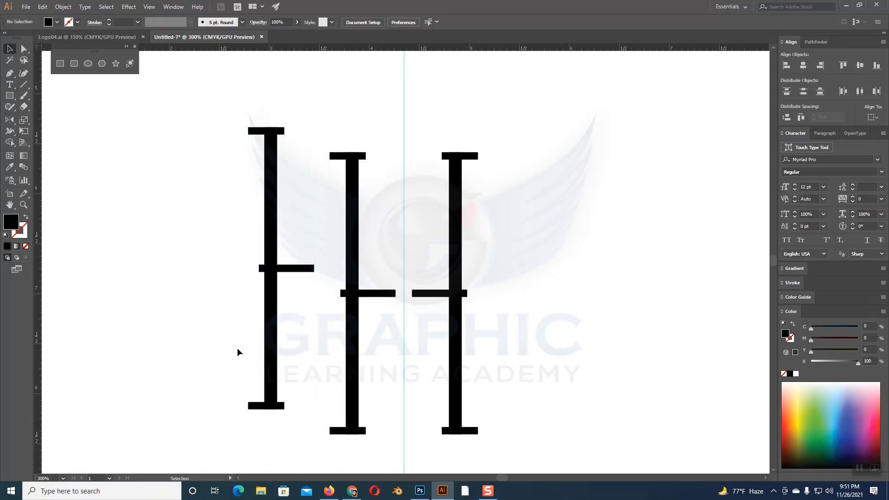
Move the copy's stem onto the centre guide and shorten it from the top.
left_click(272, 323)
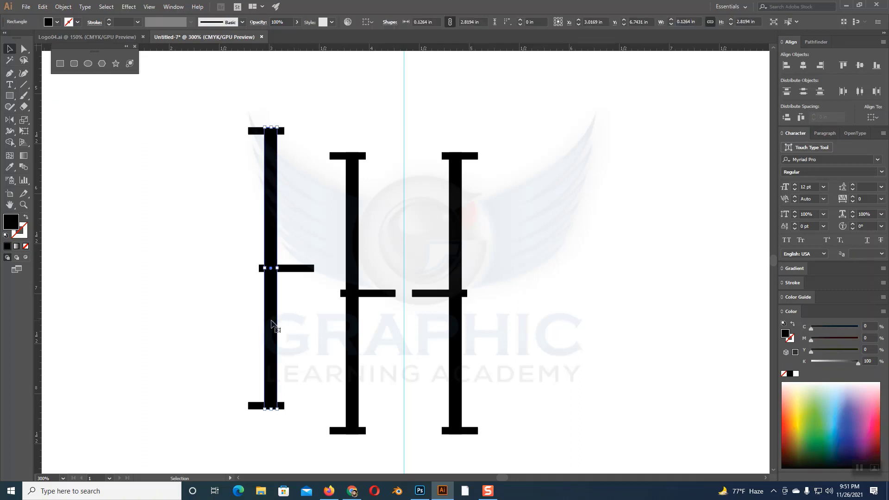
left_click_drag(273, 323, 385, 186)
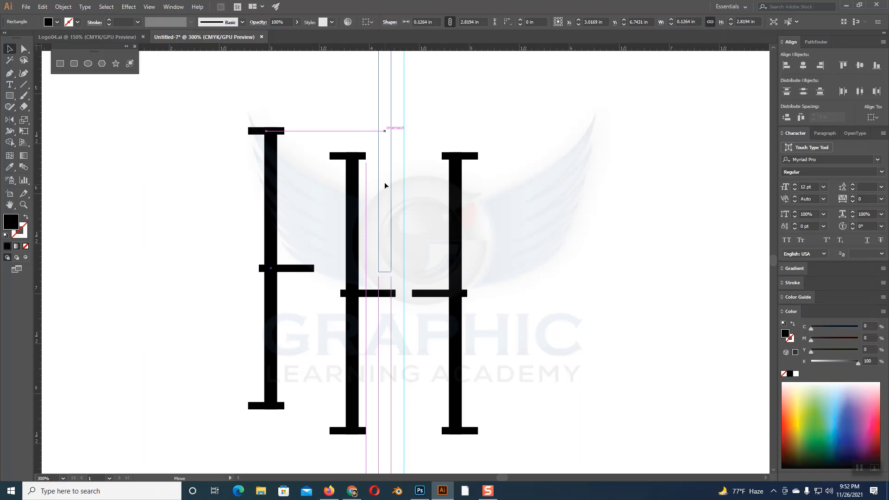
left_click_drag(384, 186, 385, 186)
scroll(538, 227, "up", 3)
scroll(540, 226, "up", 3)
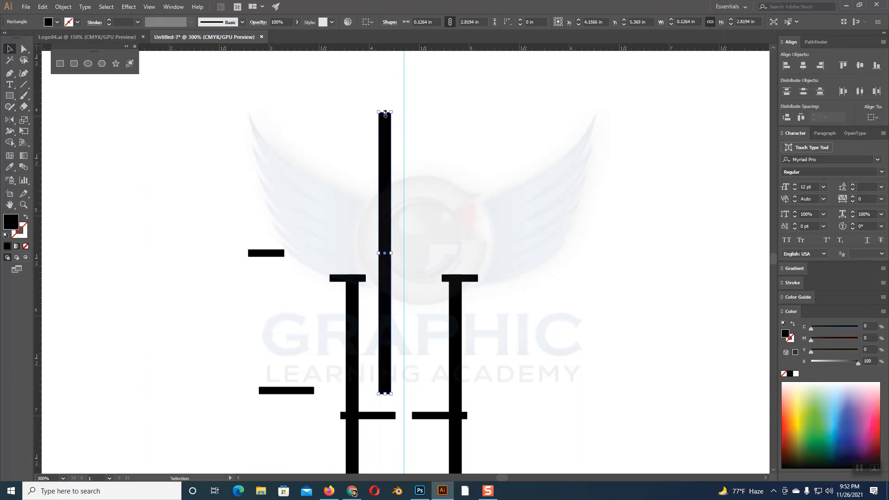
left_click_drag(385, 113, 380, 227)
left_click(504, 248)
scroll(505, 247, "down", 2)
scroll(504, 247, "down", 1)
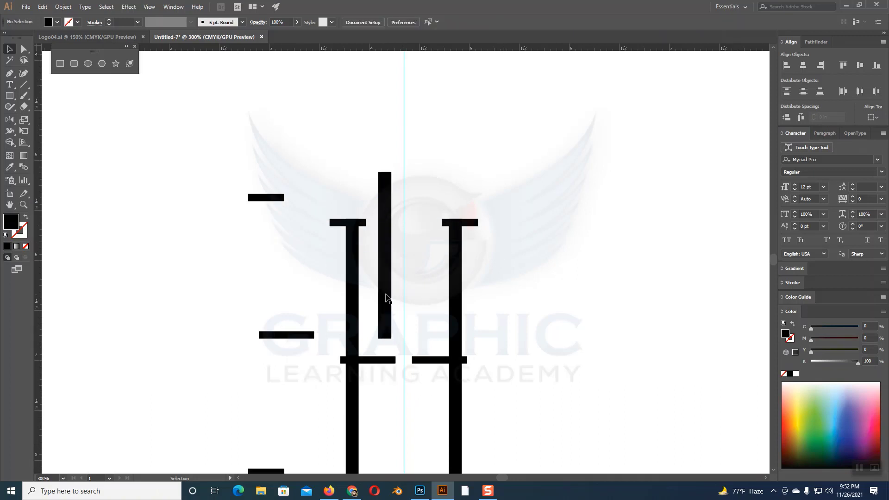
Nudge the inner stem two steps left, then select it for reflecting.
left_click(386, 298)
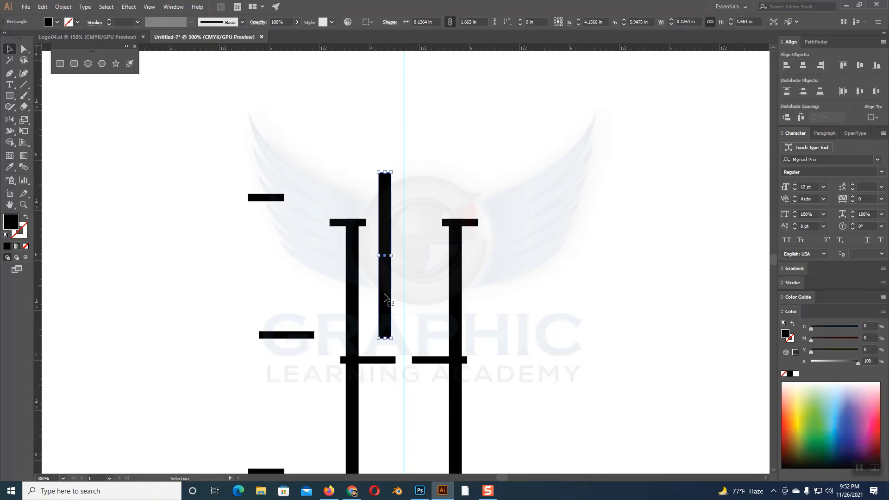
key("Left")
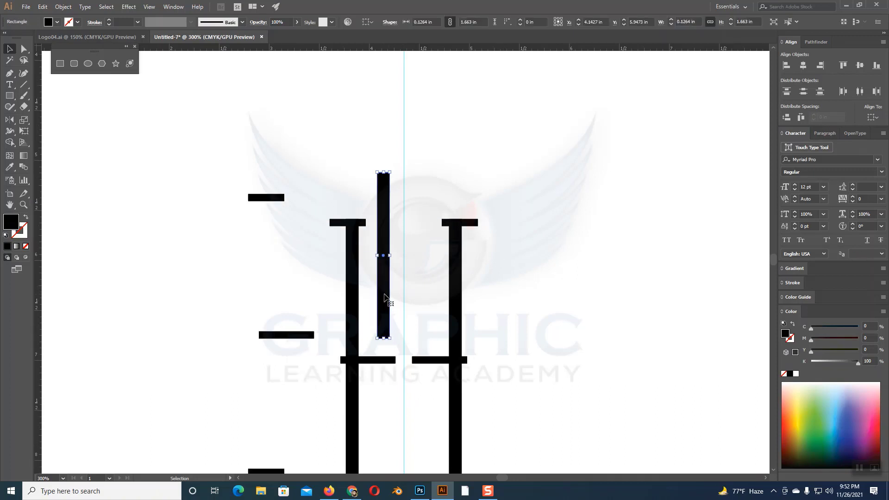
key("Left")
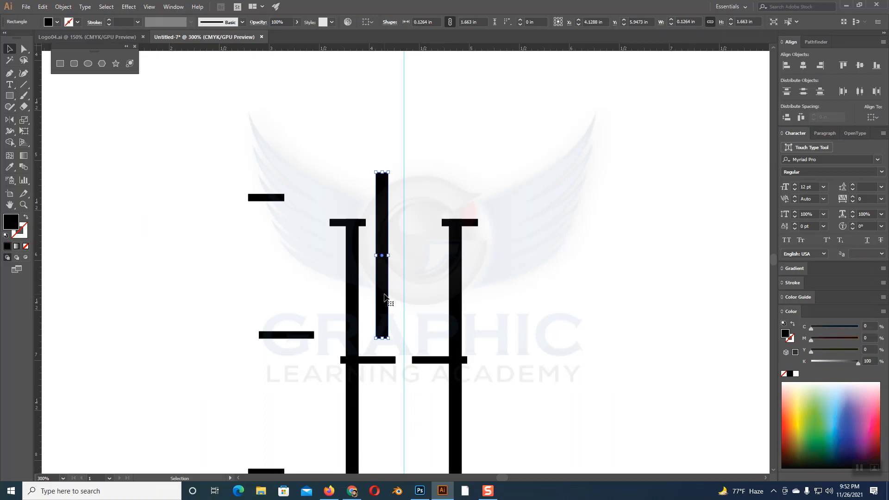
left_click(551, 258)
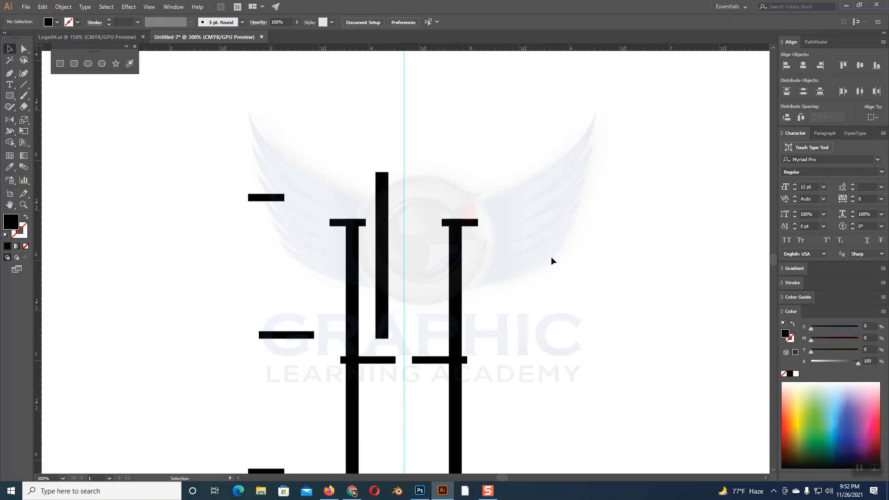
left_click(378, 258)
left_click(9, 120)
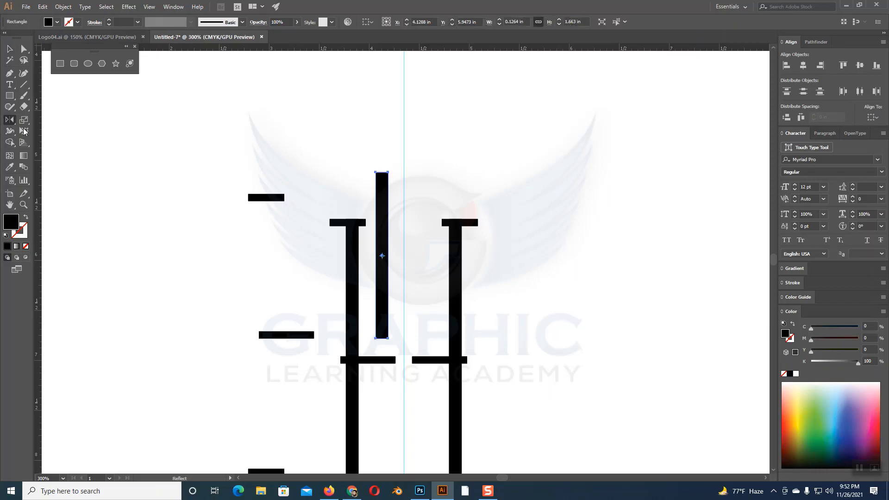
Reflect a copy of the inner bar across the centre guide and fine-tune its position.
left_click(403, 143)
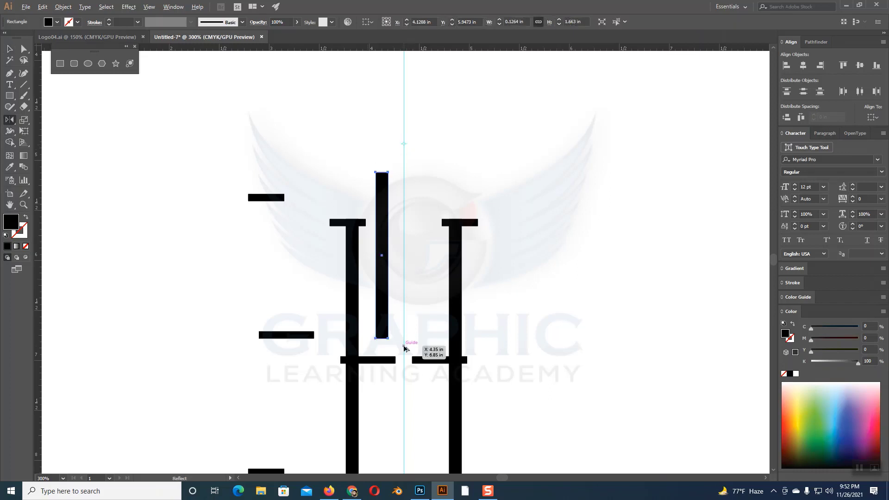
left_click_drag(404, 347, 405, 350)
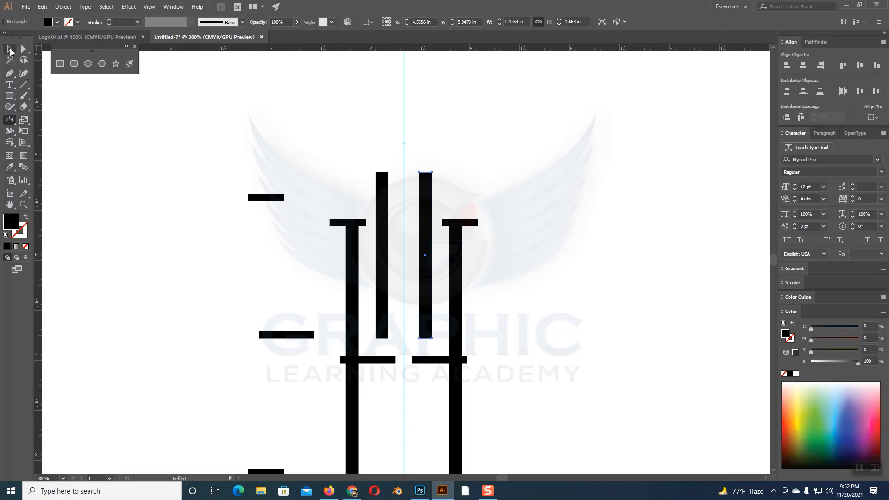
left_click(10, 48)
left_click(585, 194)
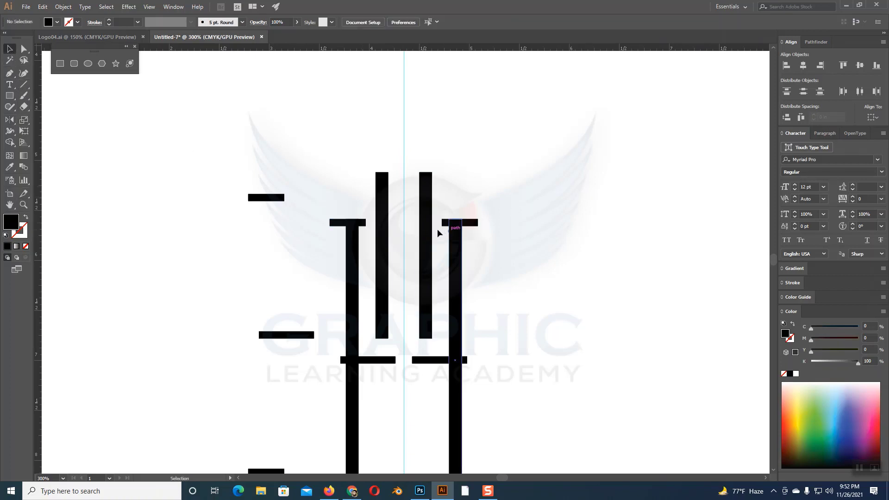
left_click(432, 230)
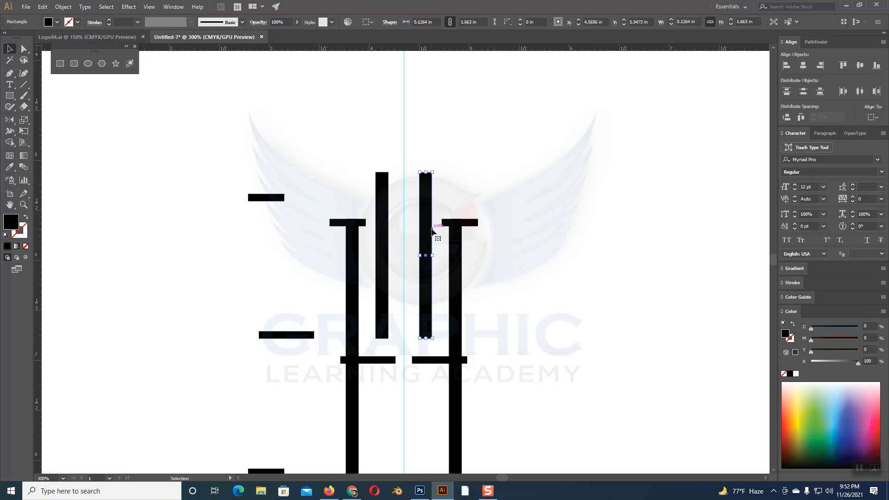
key("Right")
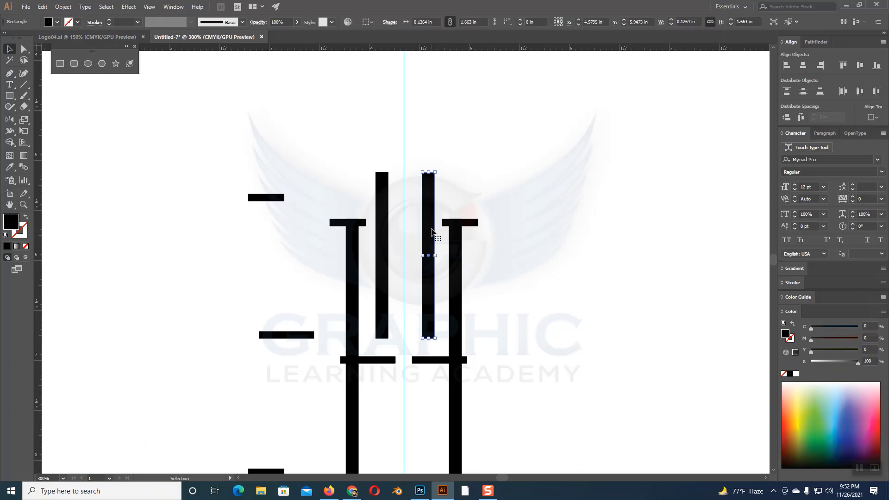
key("Left")
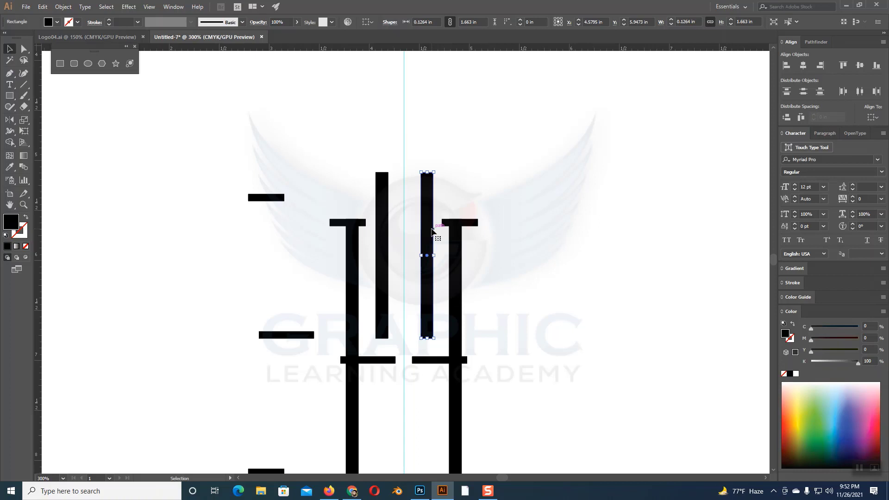
left_click(387, 242)
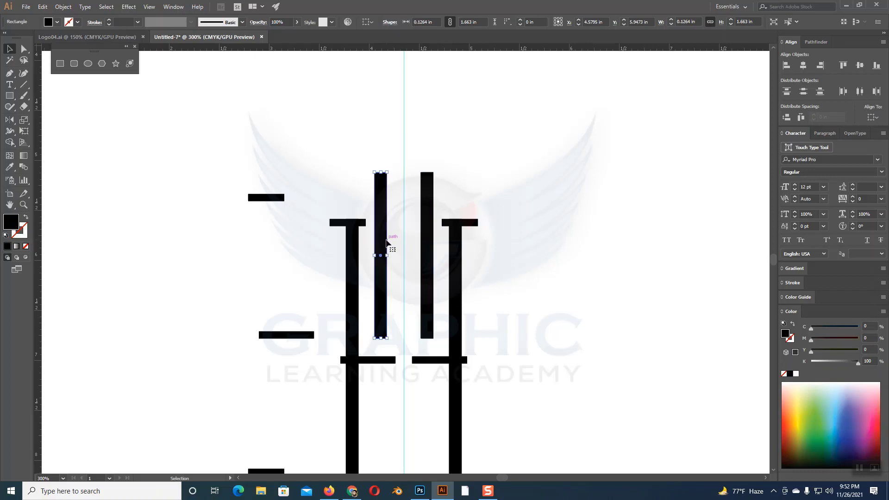
left_click(483, 210)
scroll(484, 211, "down", 1)
scroll(484, 211, "up", 2)
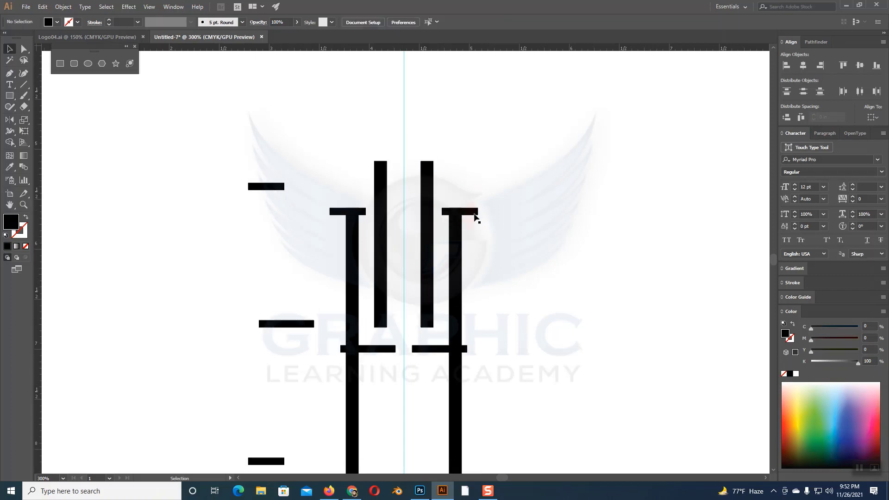
Move the loose short bar across the tops of the two inner bars.
left_click(269, 187)
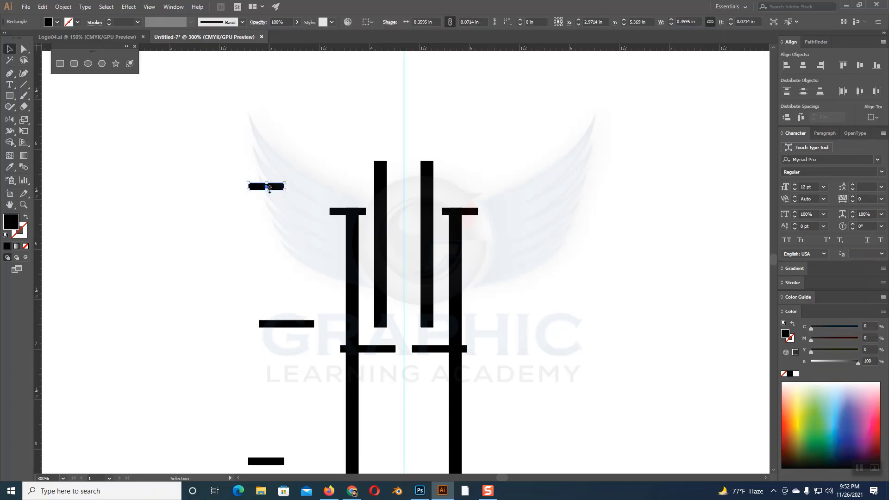
left_click(288, 323)
left_click_drag(300, 327, 406, 161)
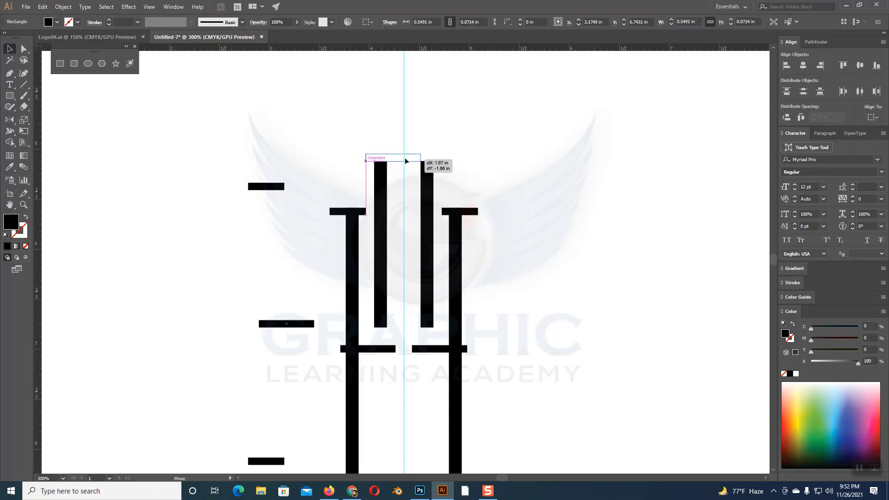
left_click_drag(405, 160, 406, 160)
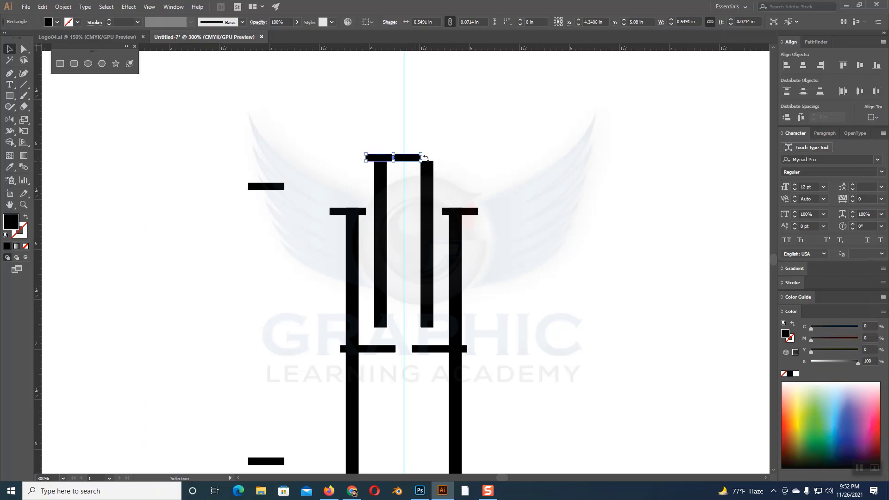
left_click(463, 154)
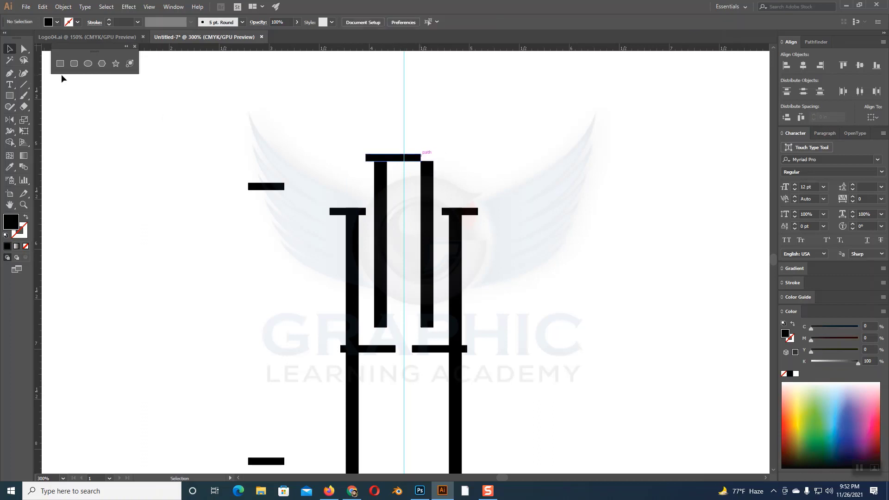
Extend the top cap's right edge, then copy it down as a bottom cap.
left_click(24, 49)
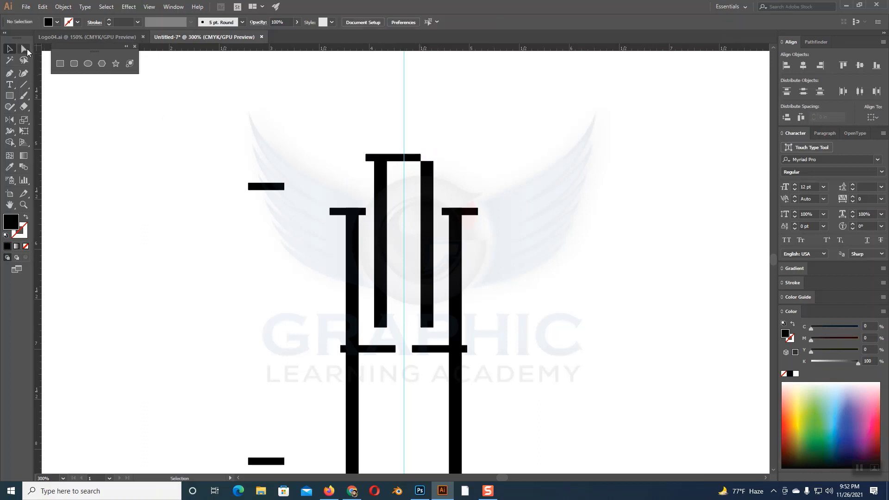
left_click(417, 158)
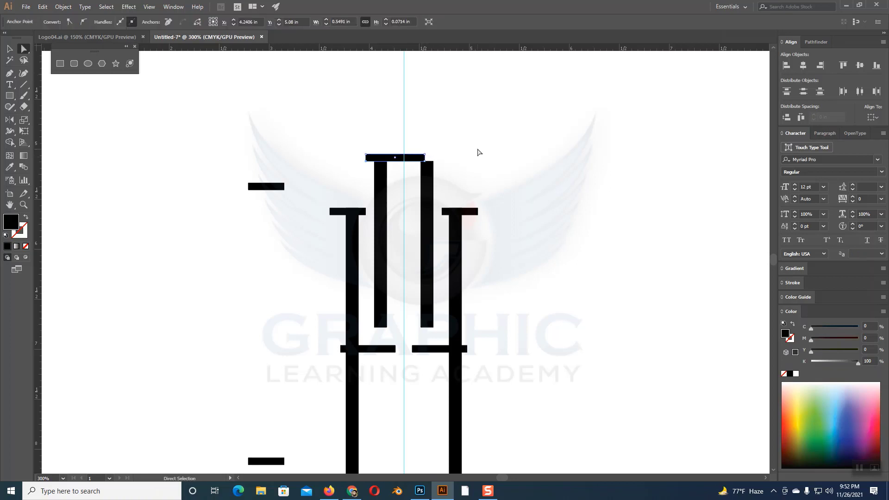
key("Right")
key("Right")
key("Right")
left_click(9, 48)
left_click(583, 213)
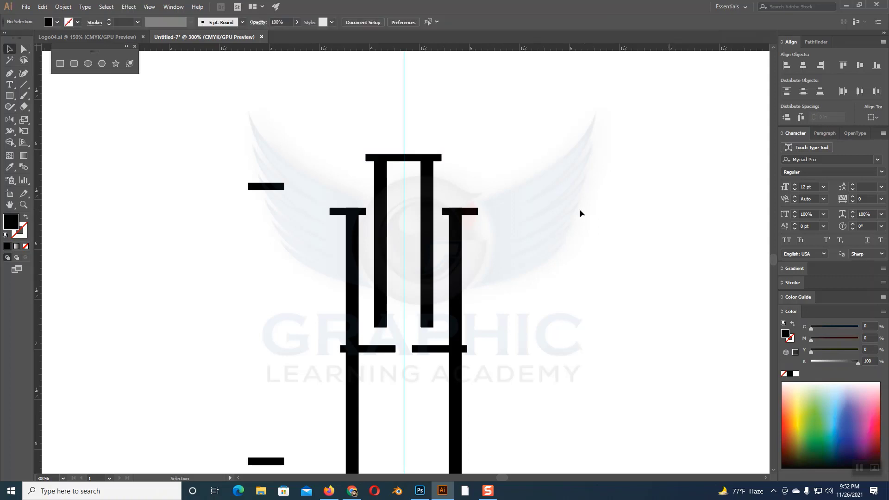
left_click(415, 161)
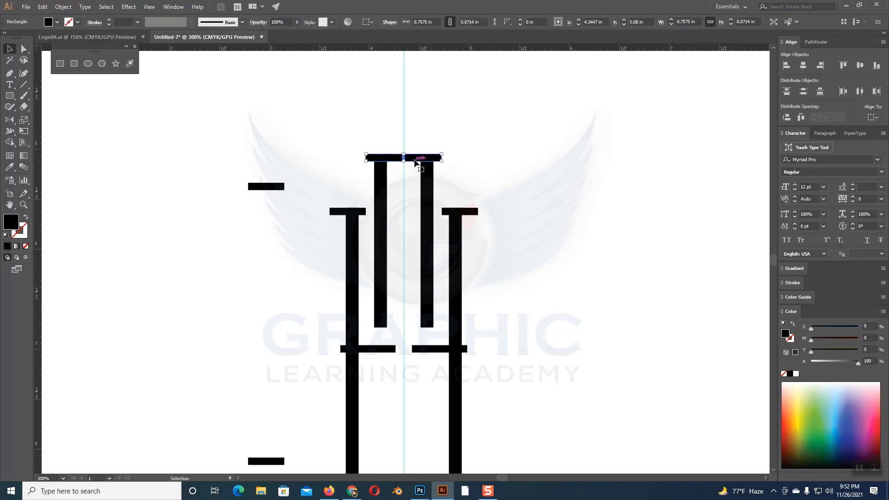
left_click_drag(416, 161, 416, 337)
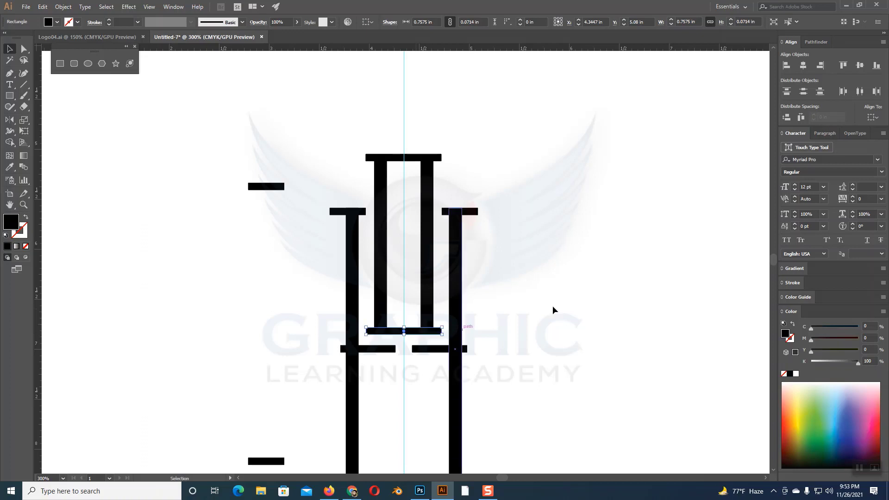
left_click(552, 304)
Add a horizontal guide across the letter's middle and copy the bottom cap up to it.
key("ctrl+plus")
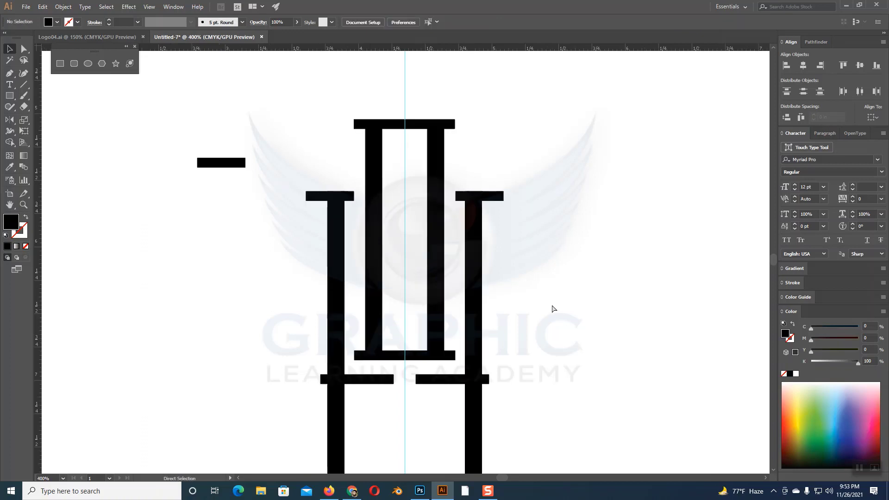
left_click(394, 357)
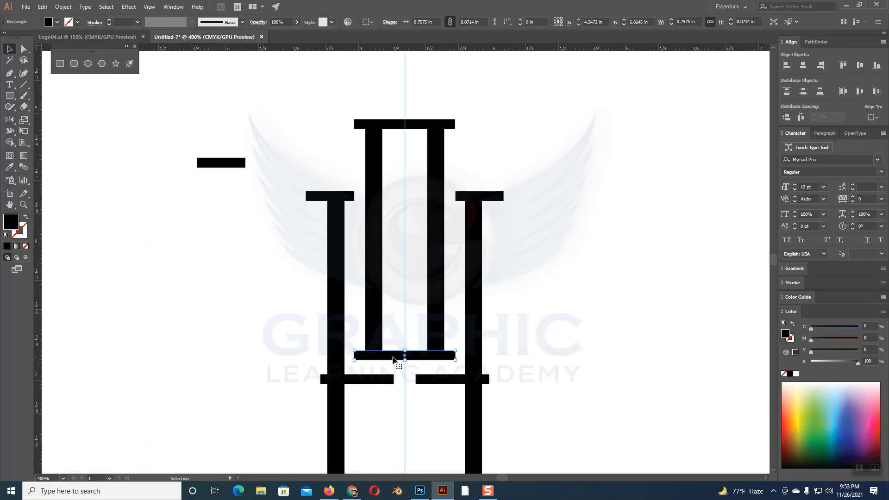
left_click(419, 124)
left_click(601, 208)
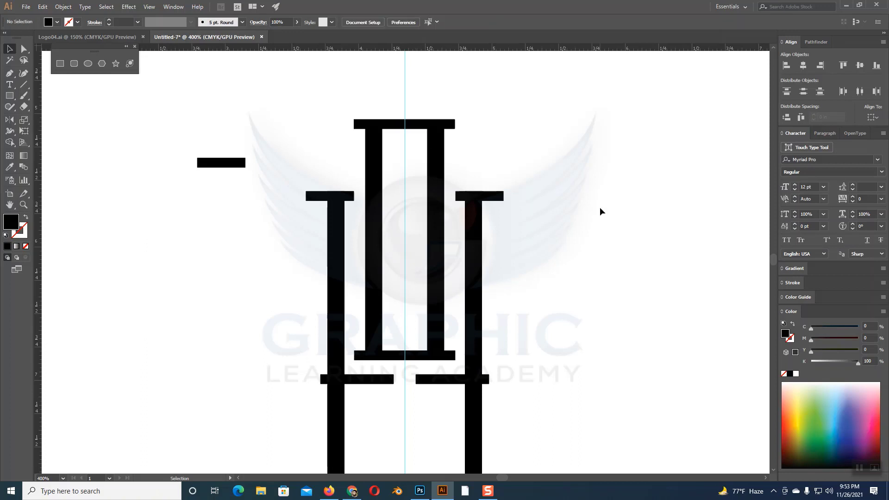
left_click(411, 357)
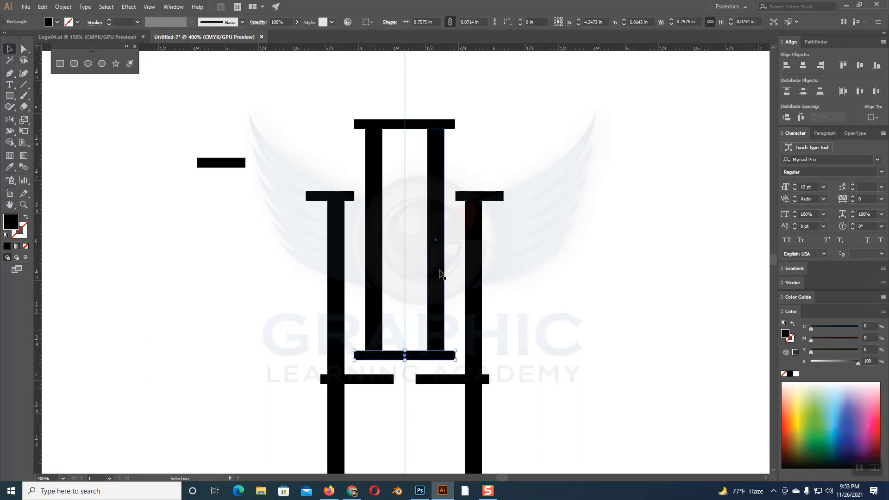
left_click(439, 273)
left_click_drag(435, 48, 437, 240)
left_click(447, 310)
left_click(411, 359)
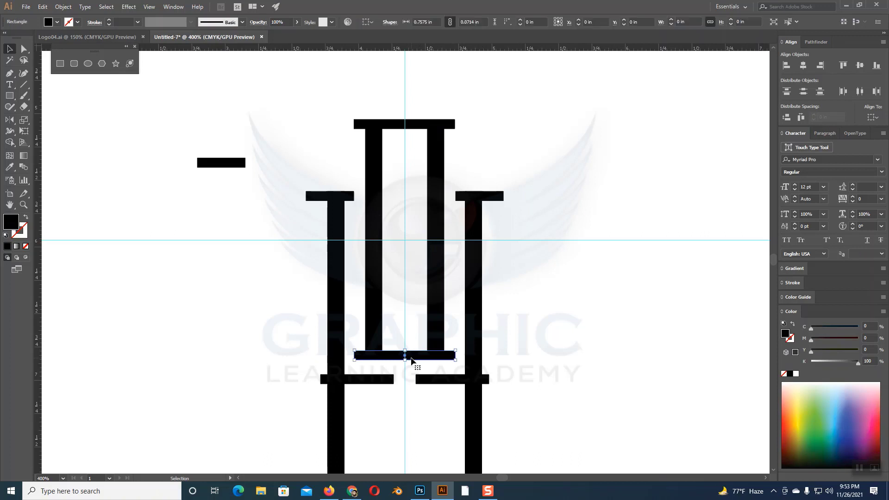
mouse_move(411, 359)
left_mouse_down()
mouse_move(413, 249)
mouse_move(446, 233)
mouse_move(381, 249)
left_mouse_up()
left_click(544, 301)
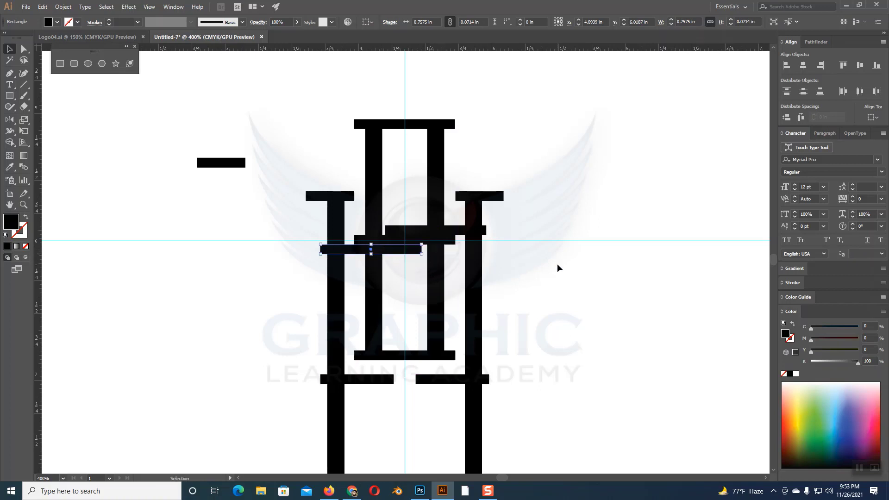
left_click(557, 267)
Alt-drag a copy of the inner stems and crossbars straight down inside the outer H.
scroll(553, 260, "down", 3)
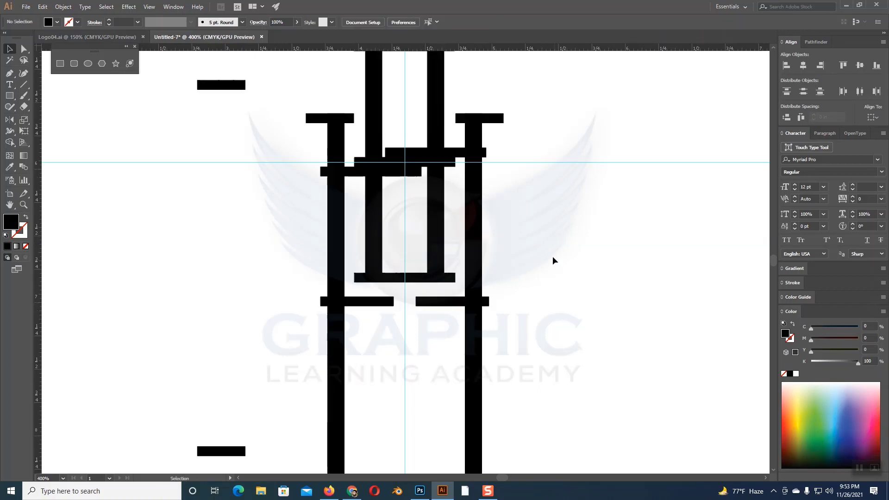
scroll(463, 195, "up", 2)
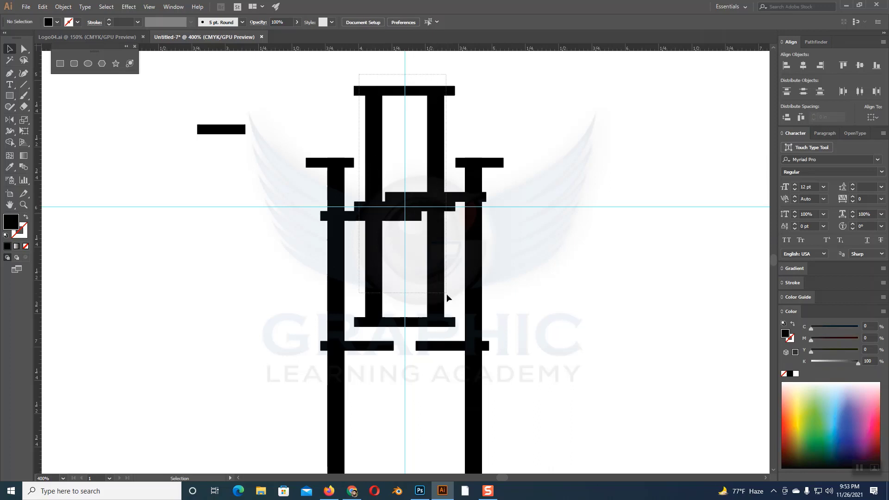
left_click(447, 321)
scroll(449, 303, "down", 2)
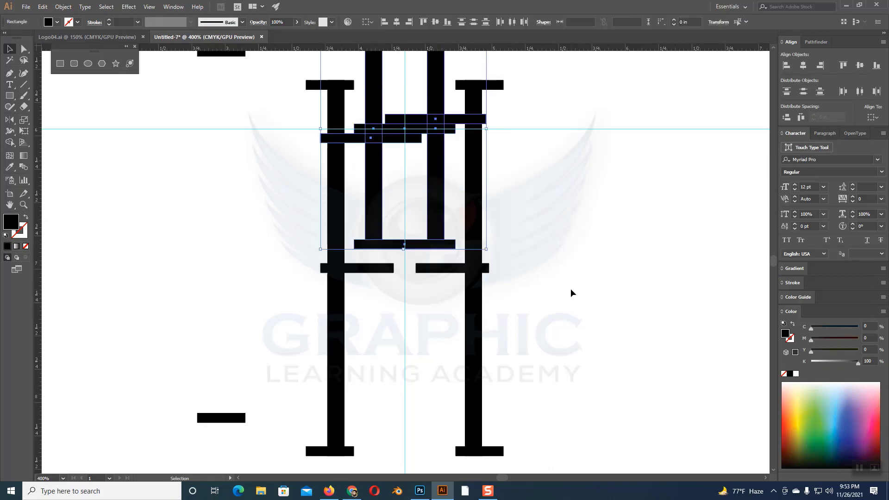
scroll(447, 221, "down", 2)
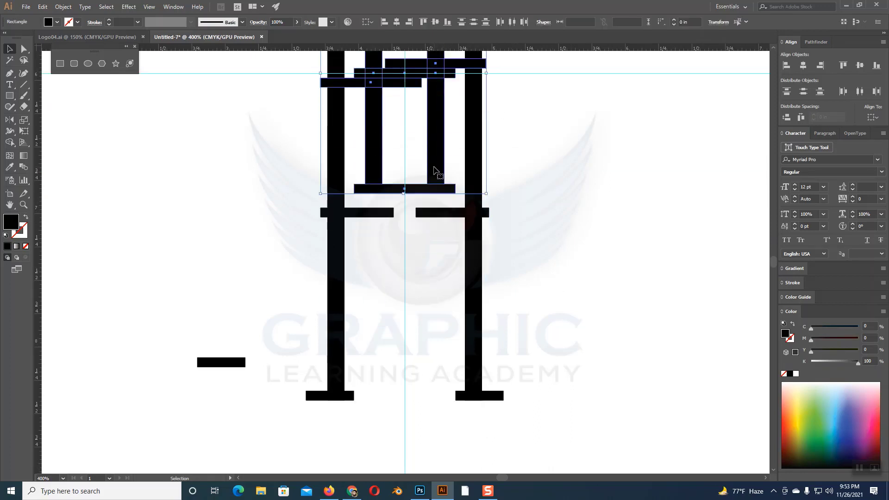
left_click_drag(433, 170, 434, 450)
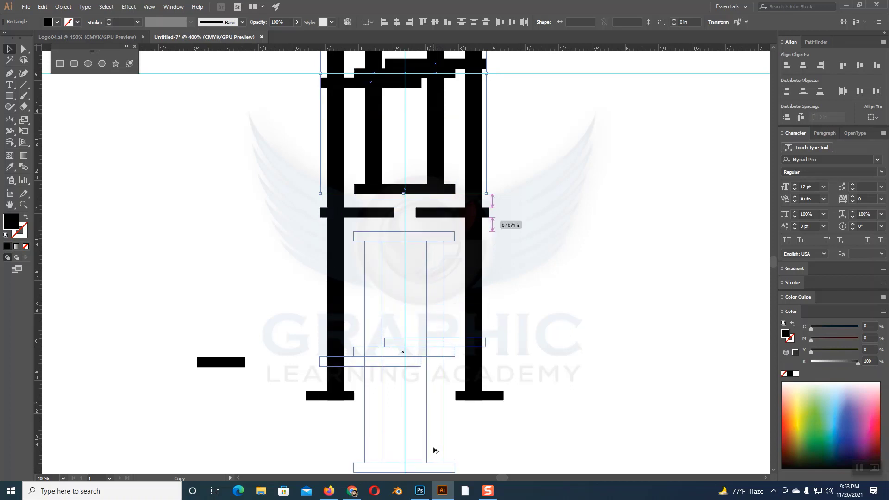
Align the copy on the centre guide, deselect it, and select the stray horizontal bar.
left_click_drag(434, 450, 436, 450)
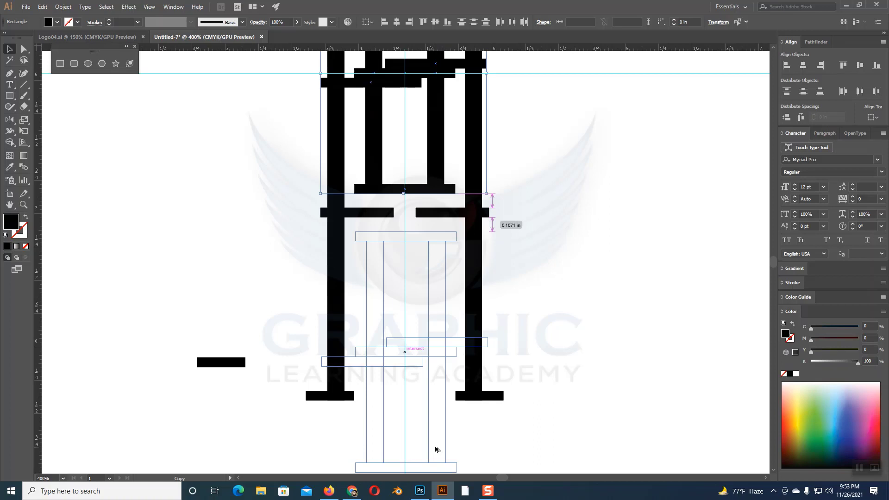
left_click_drag(435, 450, 435, 450)
left_click(614, 338)
scroll(614, 337, "down", 1)
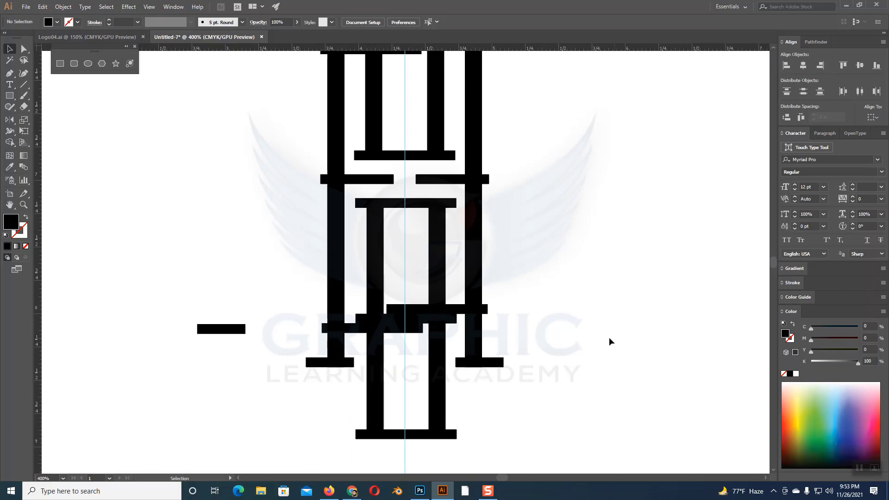
left_click(457, 313)
Move the stray bar down onto the lower crossbar.
left_click_drag(457, 313, 426, 323)
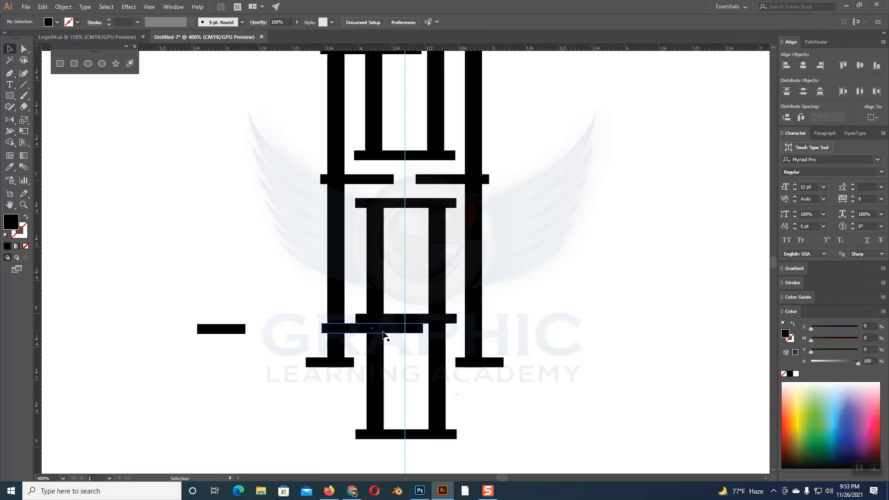
left_click(586, 338)
scroll(586, 333, "up", 2)
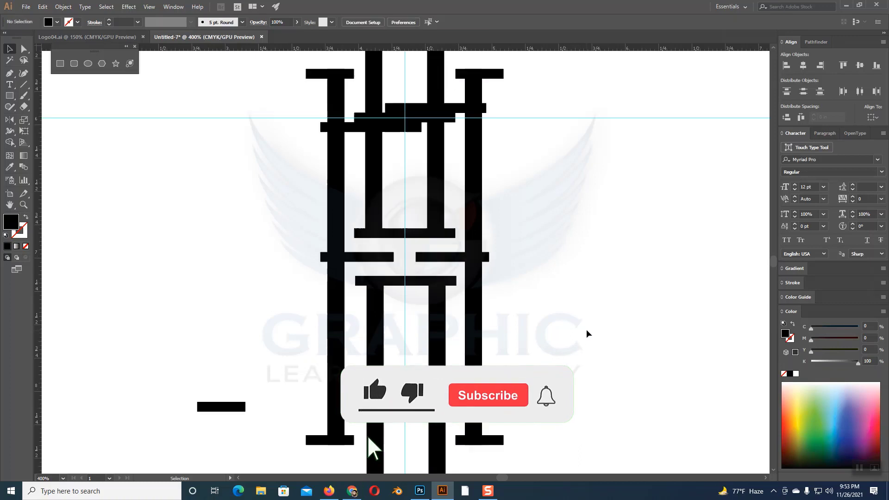
scroll(586, 329, "up", 2)
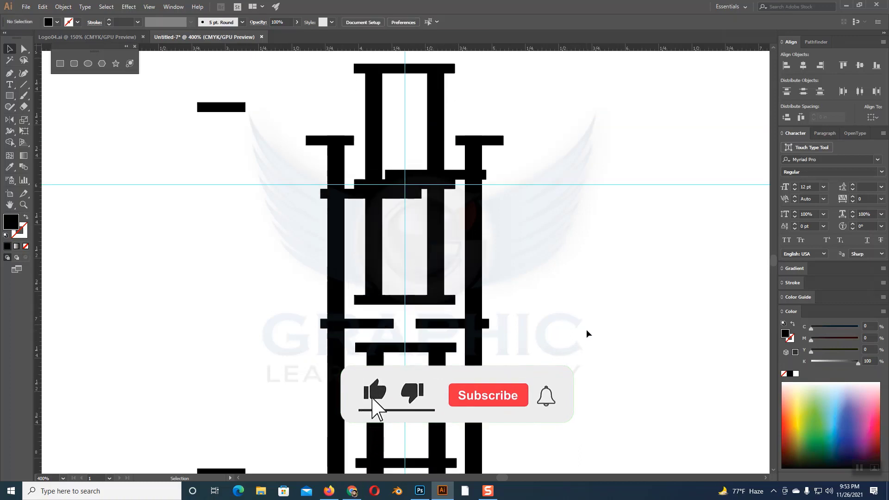
Shorten the upper inner crossbar by nudging its end anchors inward with Direct Selection.
left_click(372, 184)
left_click(24, 49)
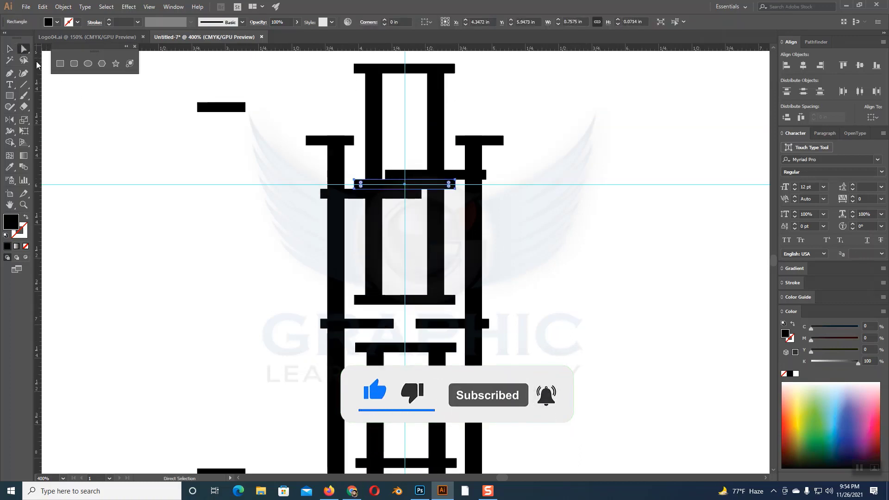
left_click(355, 186)
key("Right")
key("Right")
key("Right")
key("Right")
key("Right")
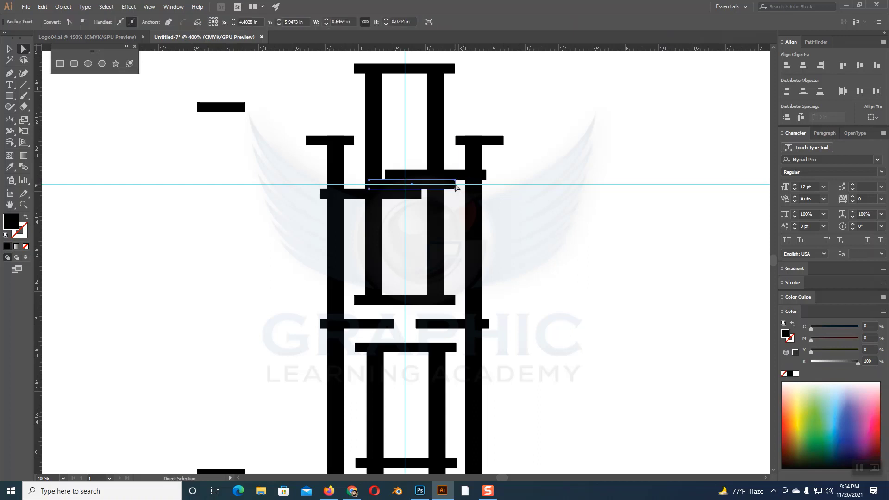
key("Left")
key("Left")
key("Left")
key("Left")
key("Left")
key("Left")
key("v")
left_click(611, 169)
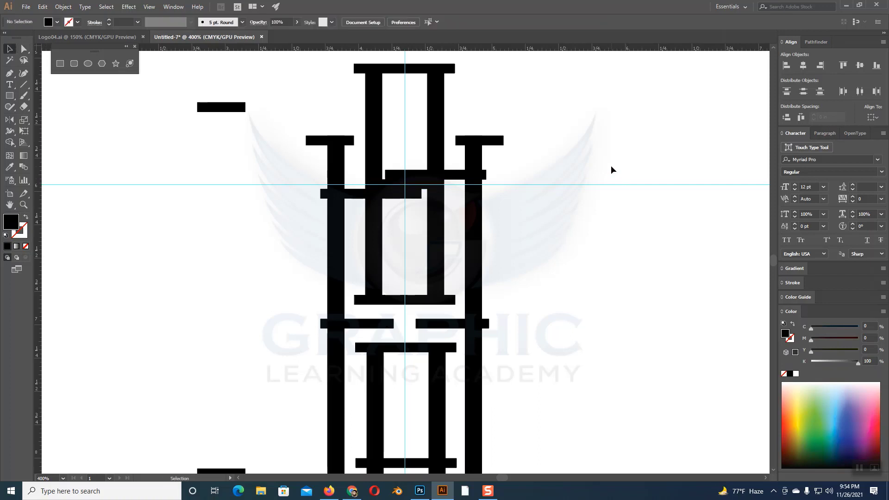
scroll(611, 168, "up", 2)
scroll(611, 167, "up", 1)
left_click_drag(370, 83, 426, 337)
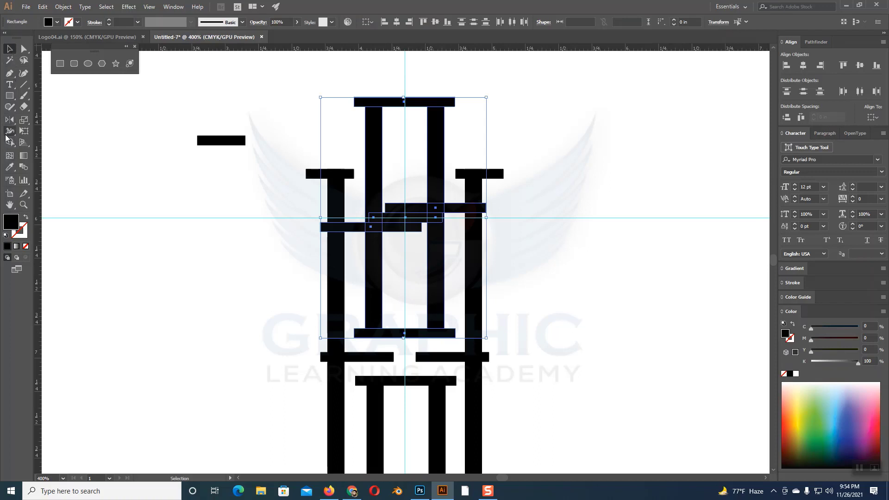
With Shape Builder, merge the right and left inner stems, top bar and lower crossbar.
left_click(9, 142)
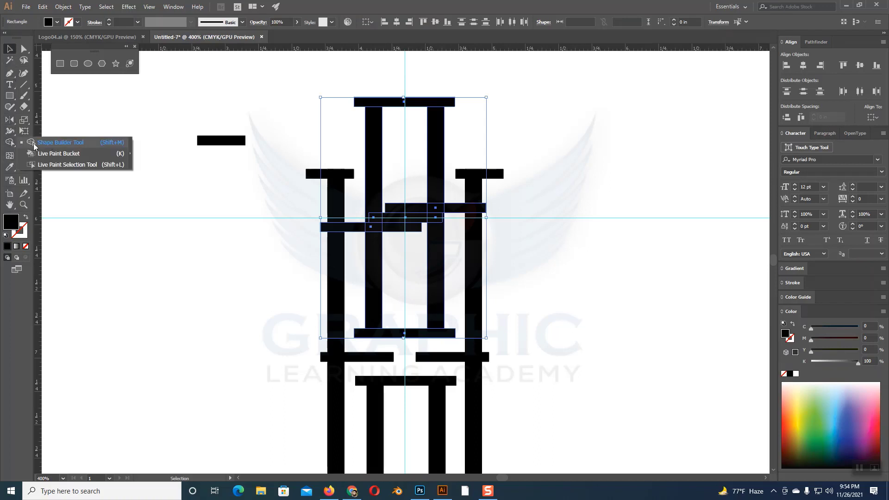
left_click(55, 146)
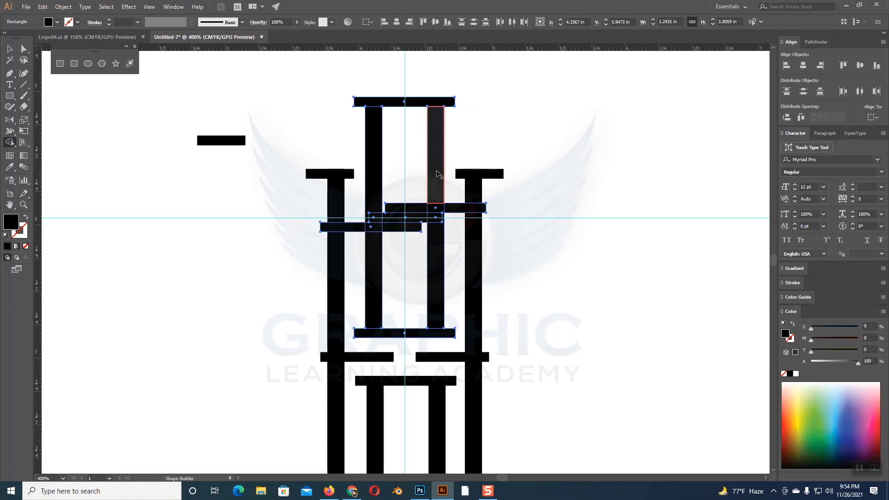
left_click_drag(437, 174, 408, 102)
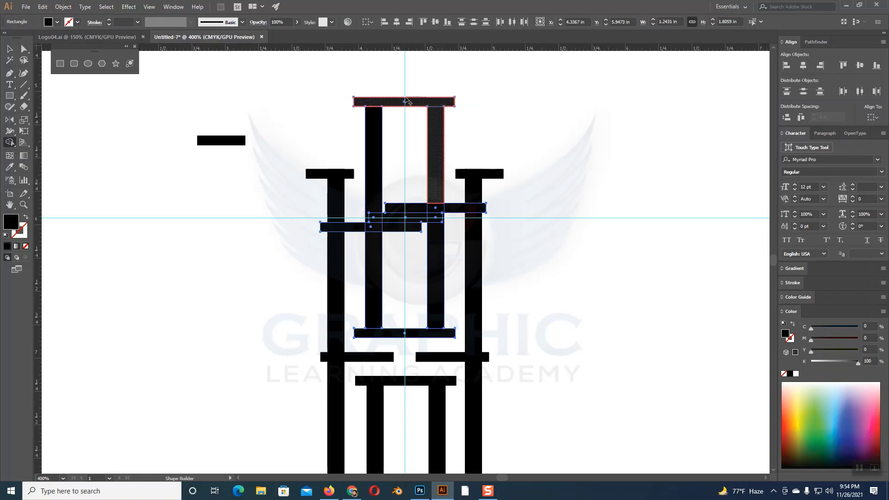
mouse_move(408, 102)
left_mouse_down()
mouse_move(376, 188)
mouse_move(378, 219)
mouse_move(435, 221)
mouse_move(443, 320)
mouse_move(428, 335)
left_mouse_up()
left_click_drag(373, 336, 373, 255)
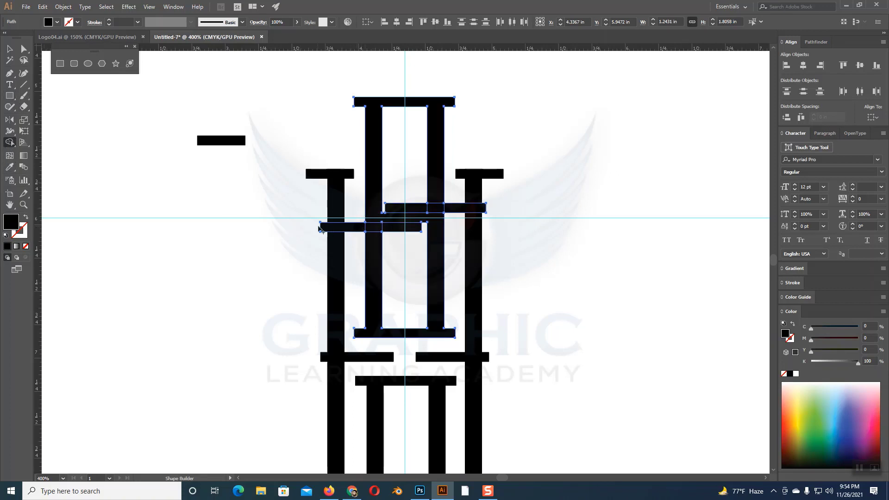
left_click_drag(354, 229, 404, 230)
Merge the upper crossbar segments, then delete the leftover upper and lower crossbars to reveal the S.
key("Delete")
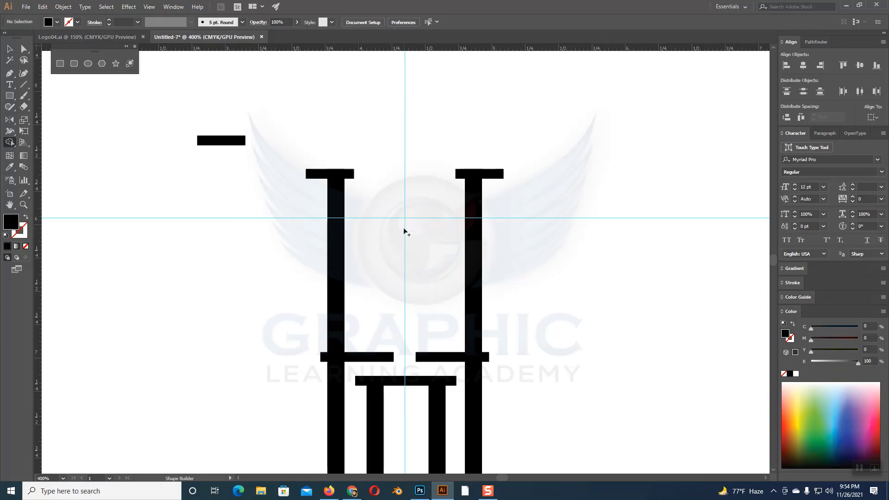
key("ctrl+z")
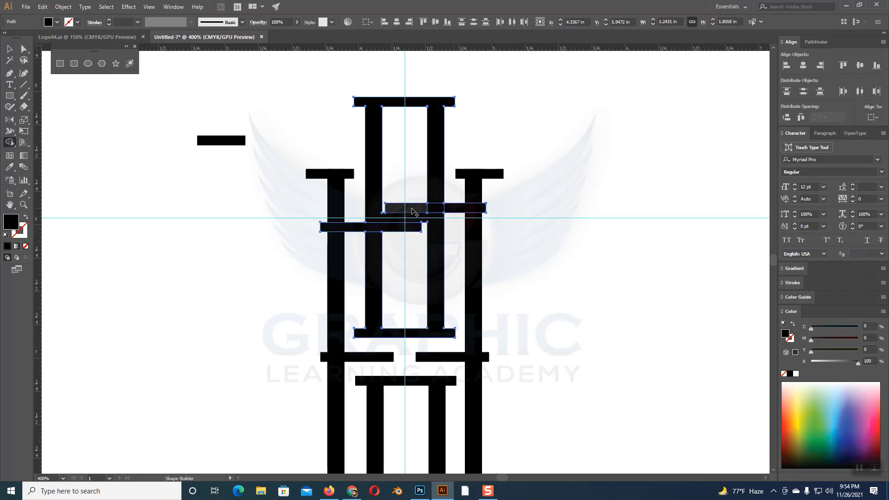
left_click_drag(413, 211, 463, 209)
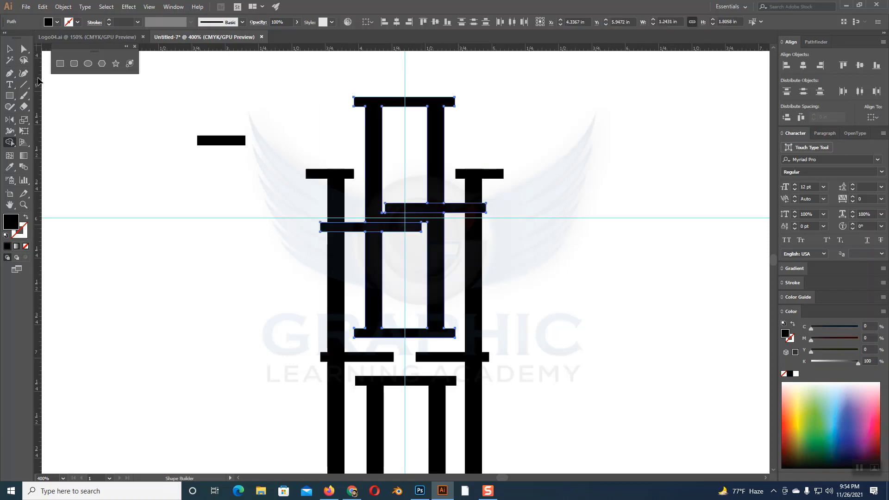
left_click(10, 48)
left_click(452, 208)
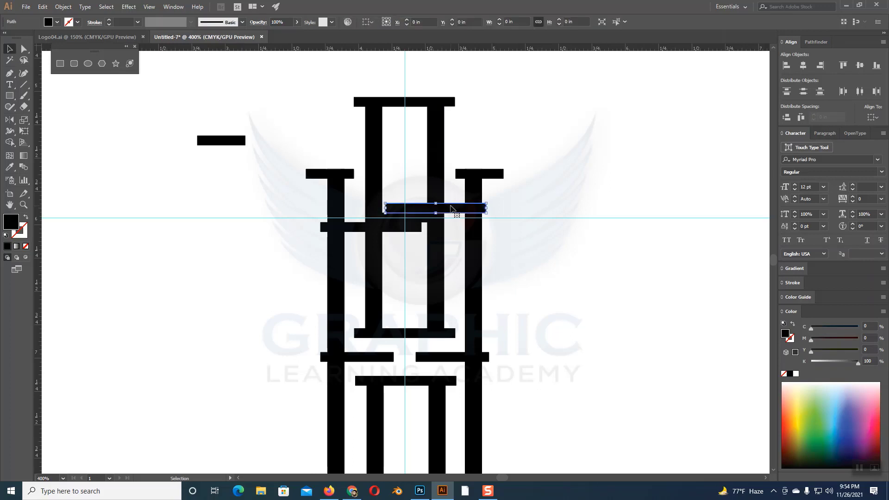
key("Delete")
left_click(383, 230)
key("Delete")
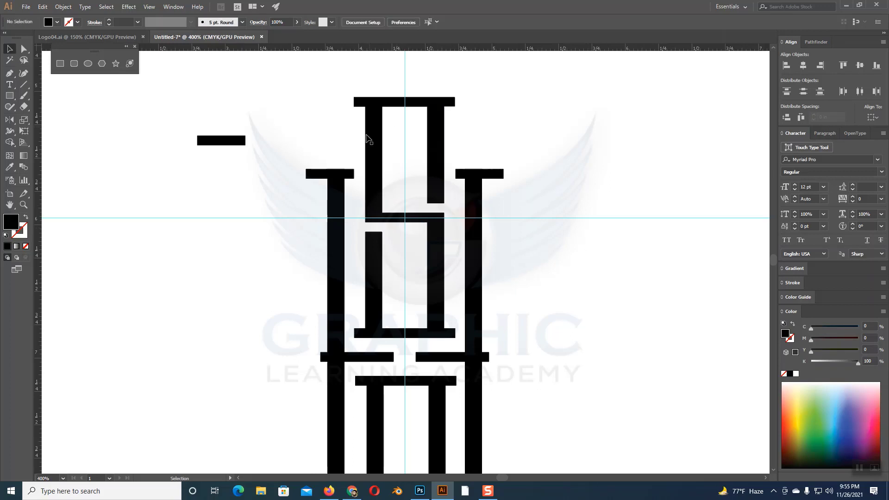
scroll(435, 278, "down", 1)
scroll(431, 305, "down", 3)
scroll(430, 311, "down", 2)
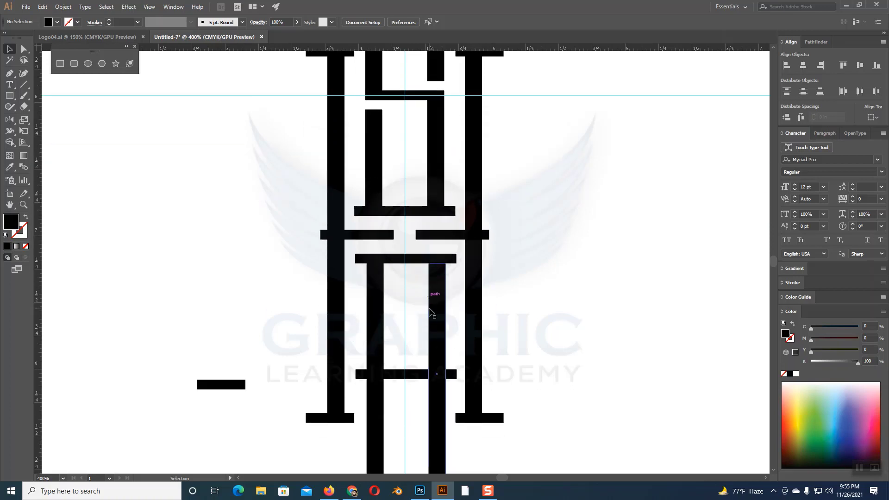
scroll(431, 311, "down", 2)
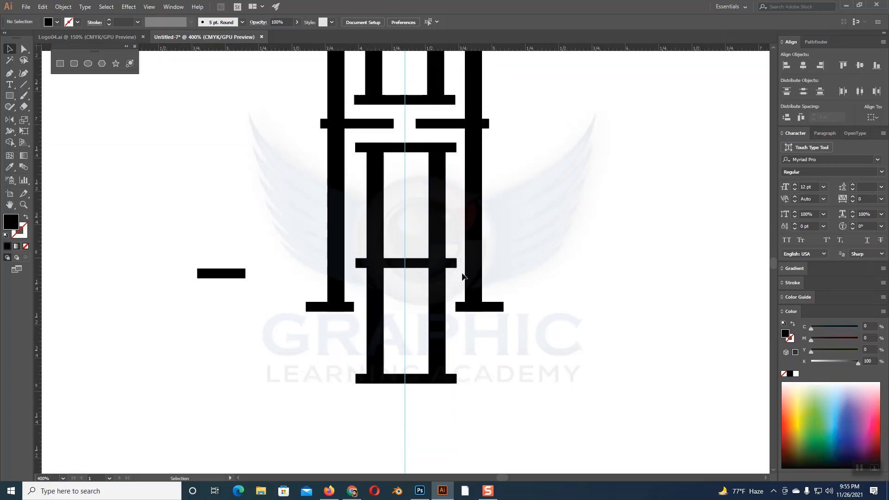
Shorten the lower copy's middle crossbar by nudging both end anchors inward.
left_click(407, 263)
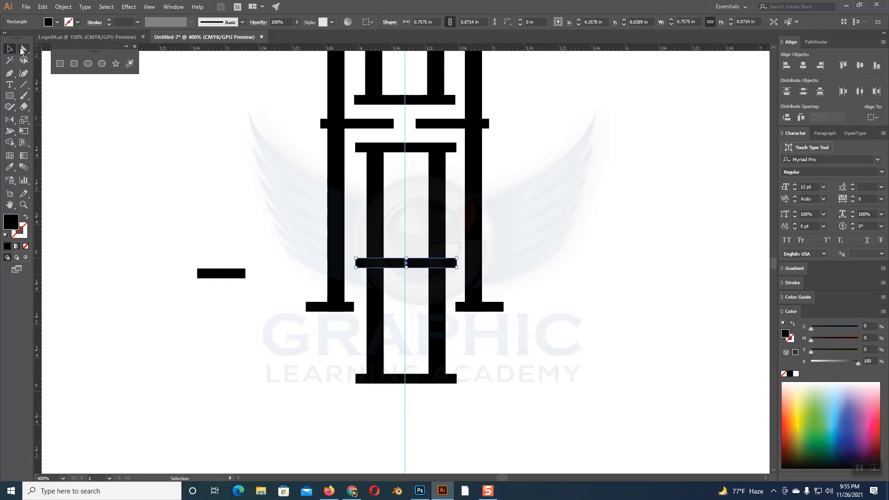
left_click(24, 49)
left_click(121, 108)
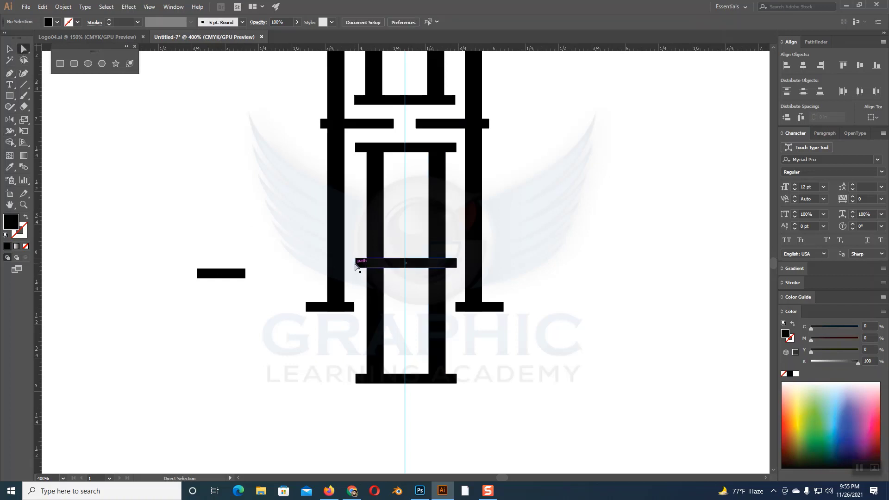
left_click(355, 262)
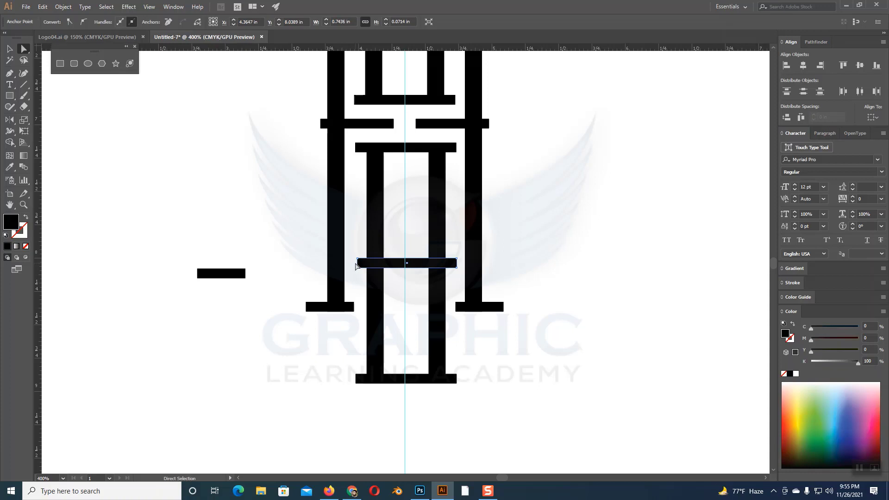
key("Right")
key("Right")
key("Right")
left_click(456, 265)
key("Left")
key("Left")
key("Left")
key("Left")
key("Left")
key("Left")
key("Left")
key("Left")
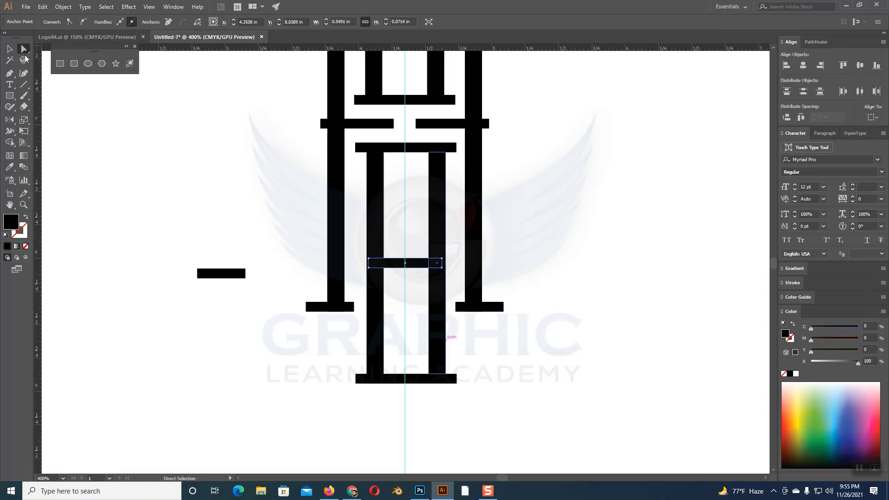
left_click(12, 49)
Delete the bottom serif bar, try the small bar beneath the left leg, then undo.
left_click(404, 378)
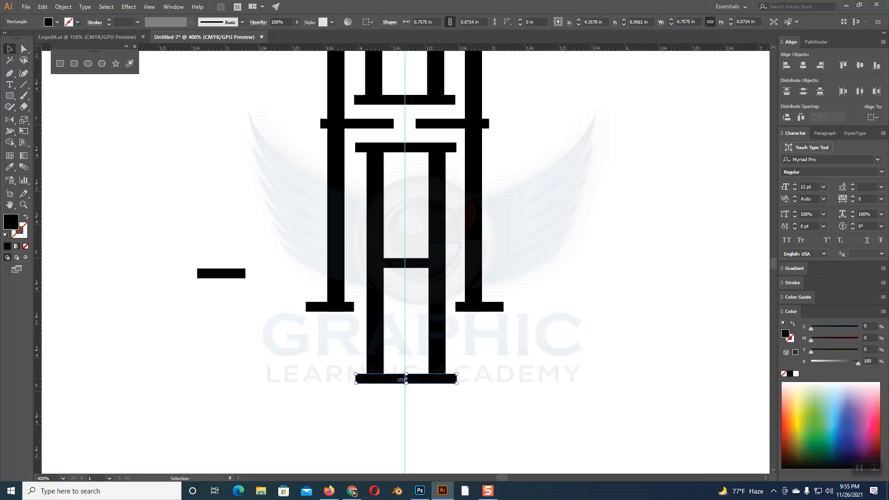
key("Delete")
left_click_drag(225, 276, 383, 381)
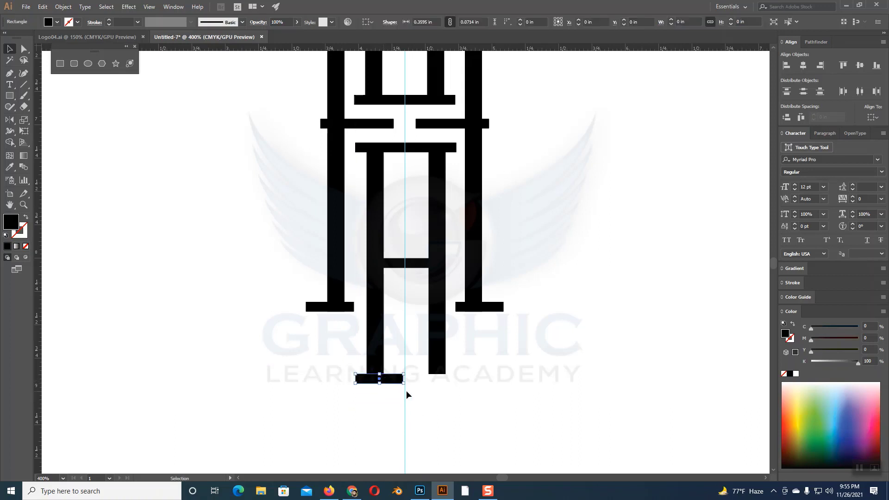
left_click(162, 184)
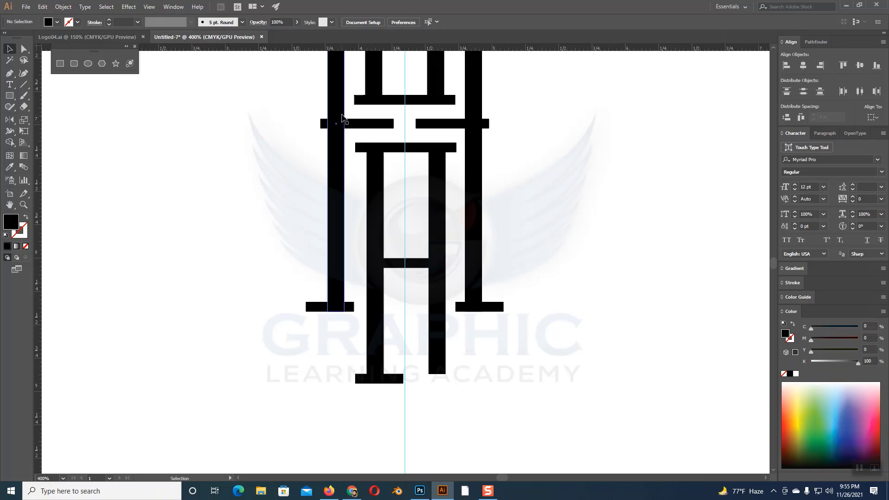
left_click(391, 382)
key("ctrl+z")
key("ctrl+shift+z")
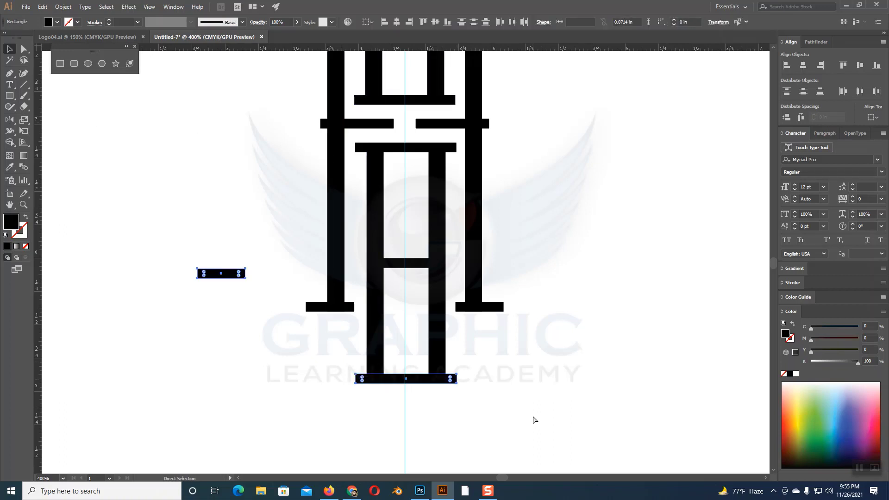
key("v")
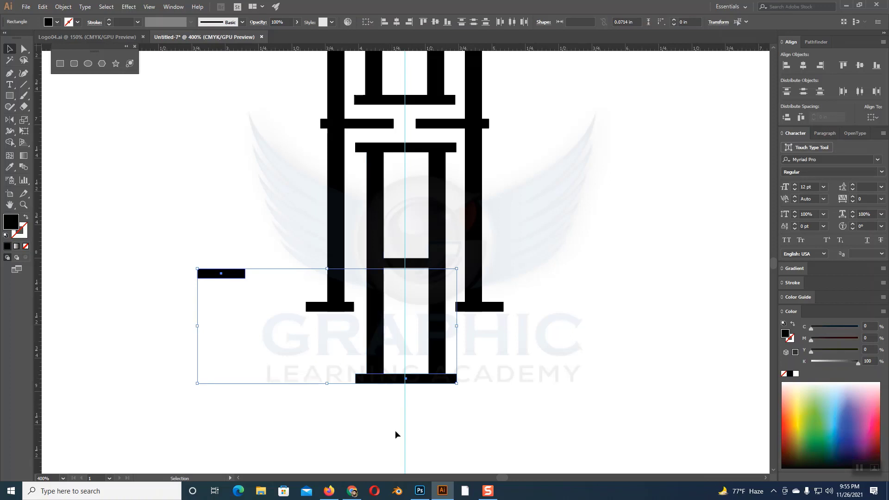
Delete the wide bottom bar and place the small bar as a foot under the left stem.
left_click(395, 430)
left_click(372, 379)
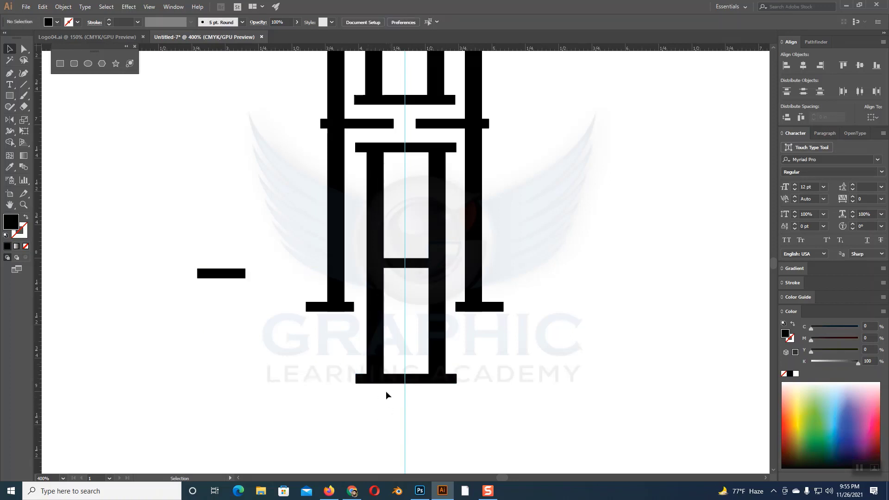
key("Delete")
mouse_move(212, 277)
left_mouse_down()
mouse_move(370, 383)
mouse_move(399, 379)
left_mouse_up()
key("a")
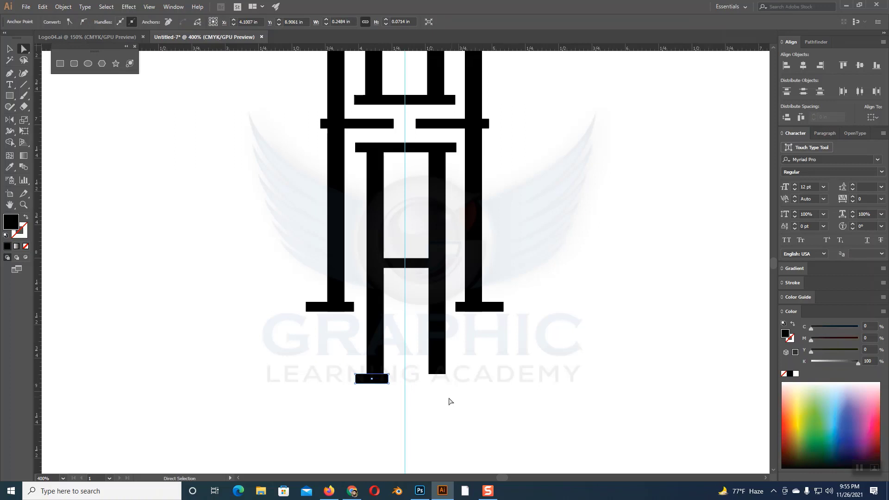
Reflect a copy of the left foot across the centre guide beneath the right stem.
left_click(9, 48)
left_click(139, 163)
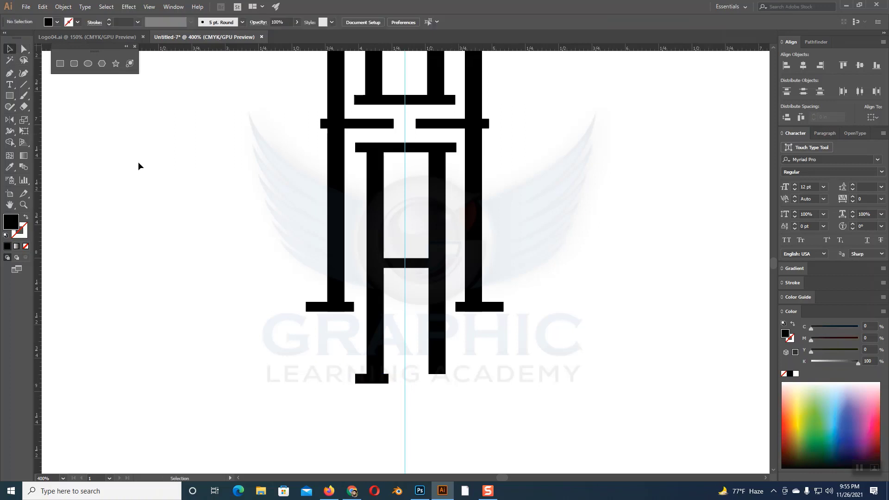
left_click(376, 377)
key("o")
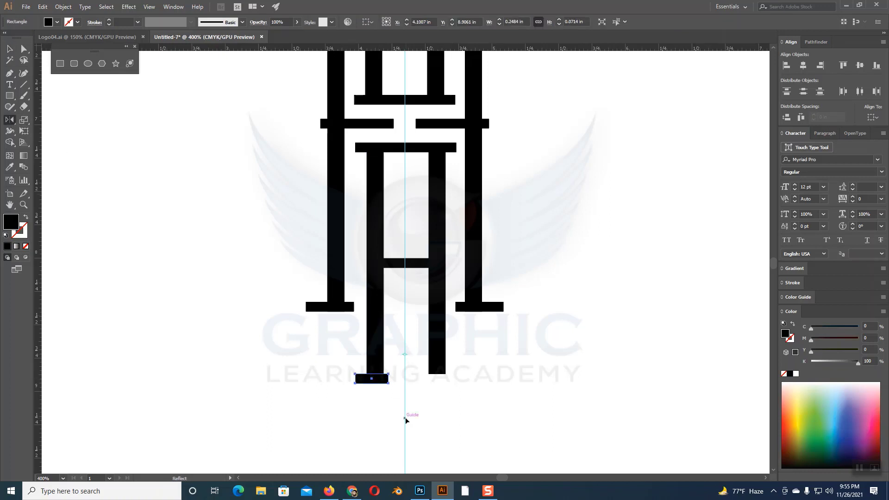
left_click_drag(405, 420, 407, 428)
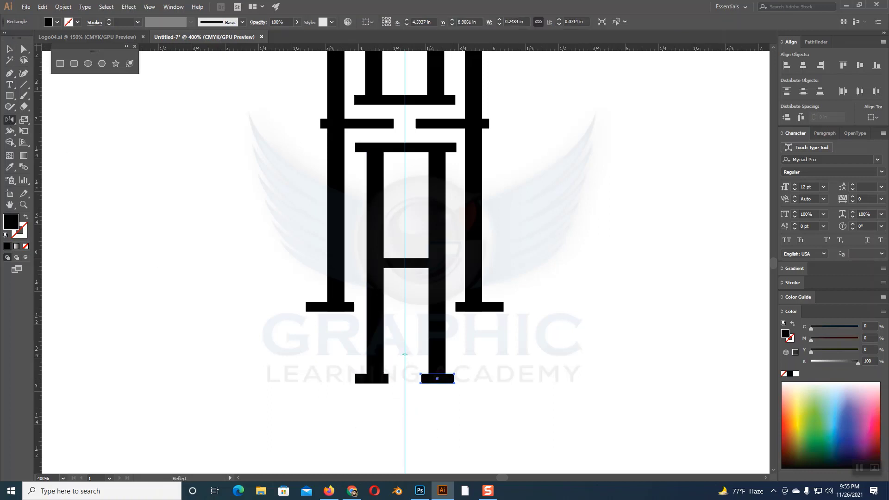
Nudge the mirrored right foot slightly right into place.
left_click(9, 49)
left_click(63, 158)
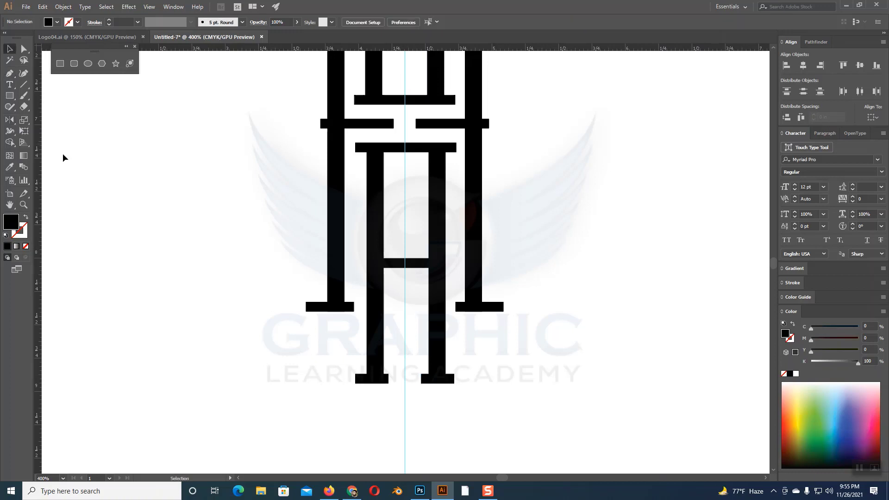
left_click(446, 381)
key("Right")
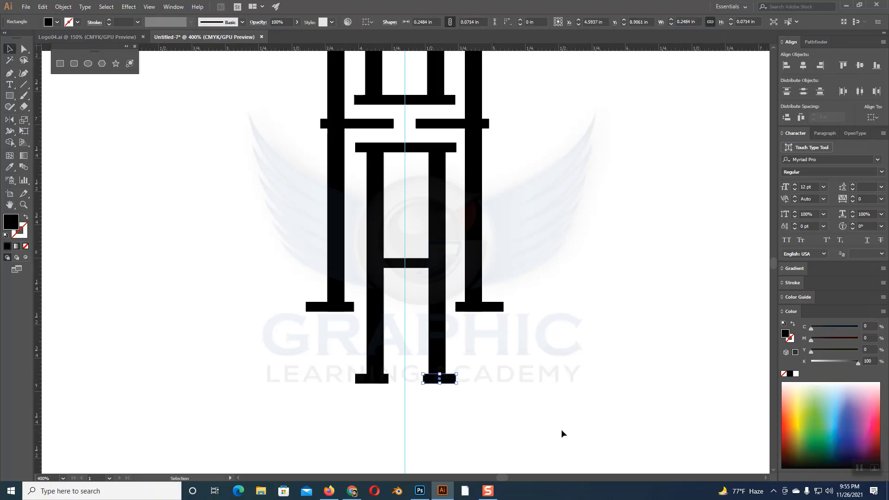
left_click(551, 407)
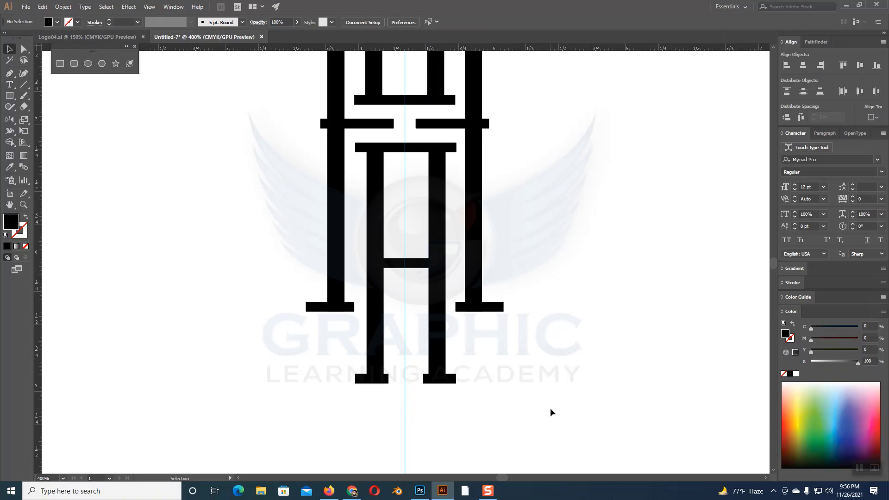
scroll(550, 407, "up", 1)
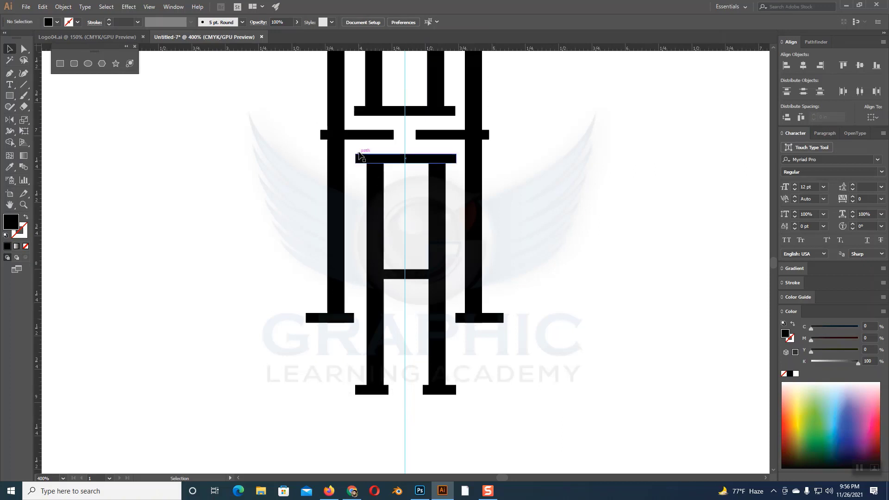
Unite the inner letter's stems, top cap, crossbar and two feet with Pathfinder Unite.
mouse_move(360, 147)
left_mouse_down()
mouse_move(456, 410)
mouse_move(377, 160)
left_mouse_up()
left_click(555, 287)
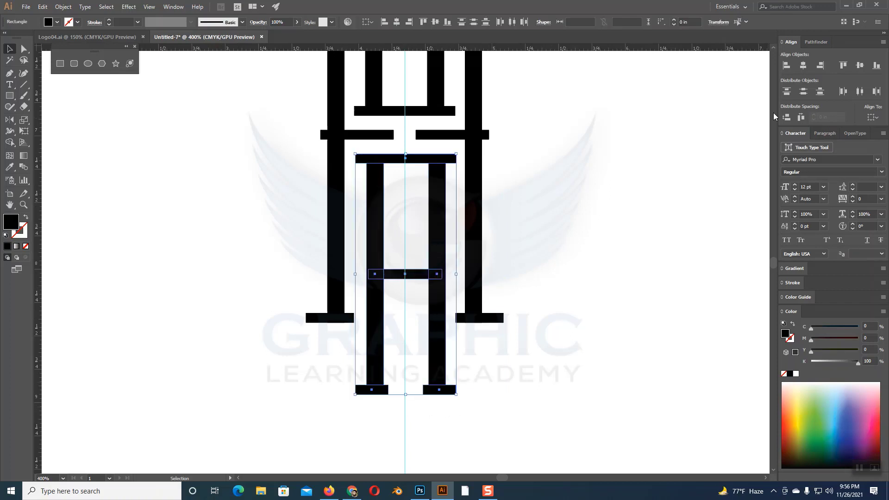
left_click(811, 42)
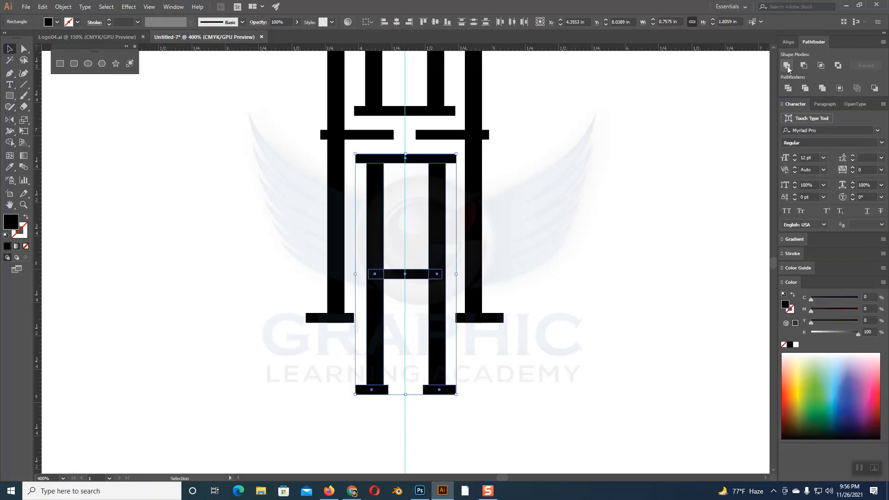
left_click(787, 66)
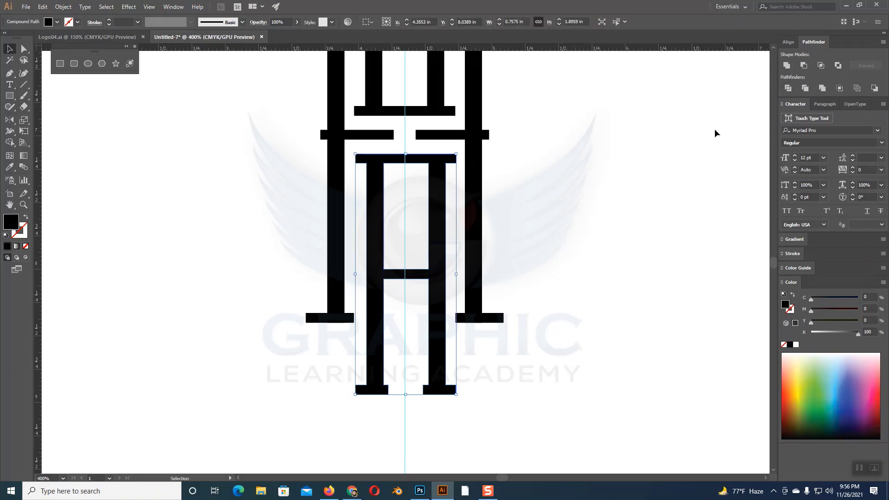
left_click(588, 252)
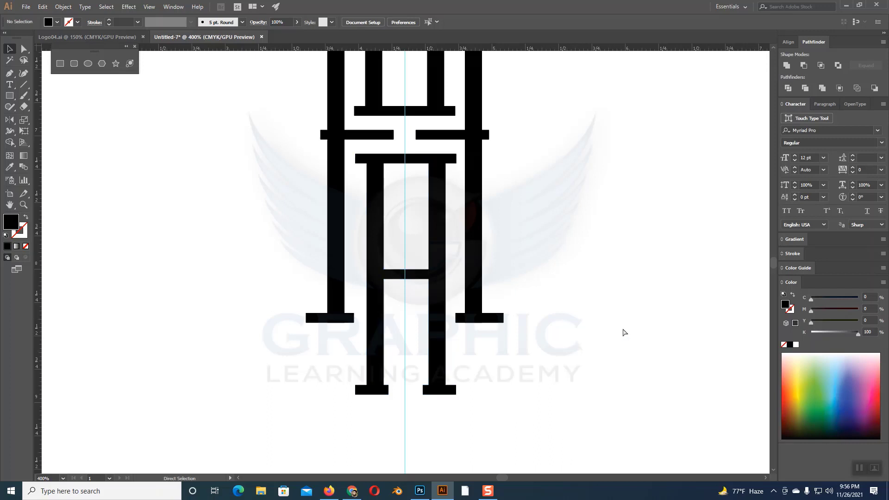
Zoom in and draw a small three-point star triangle to the right of the inner letter.
key("ctrl+plus")
left_click_drag(623, 327, 557, 301)
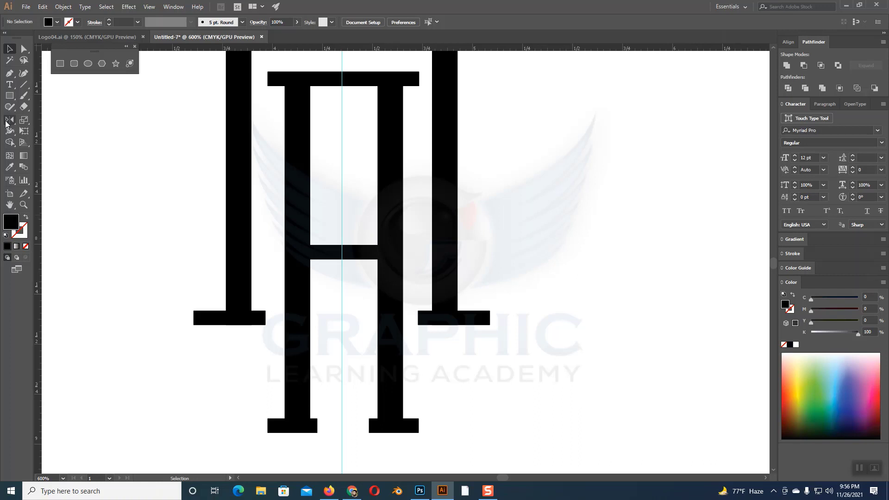
left_click(116, 63)
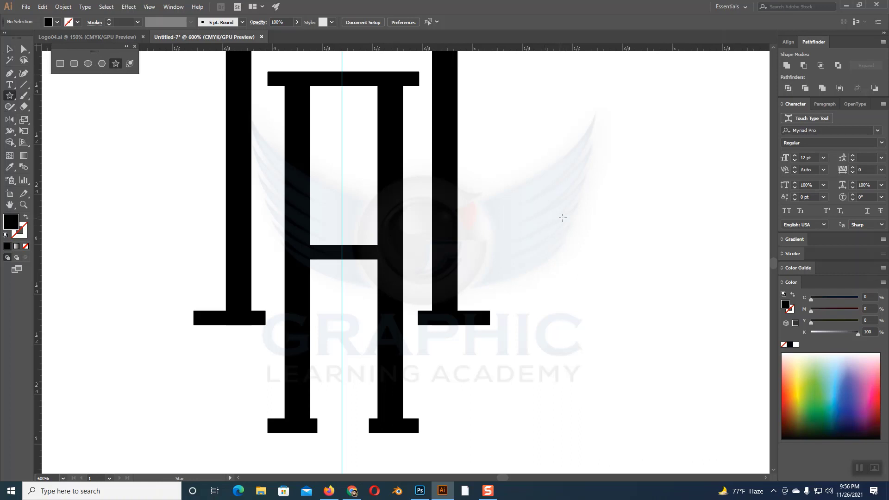
left_click_drag(563, 218, 601, 243)
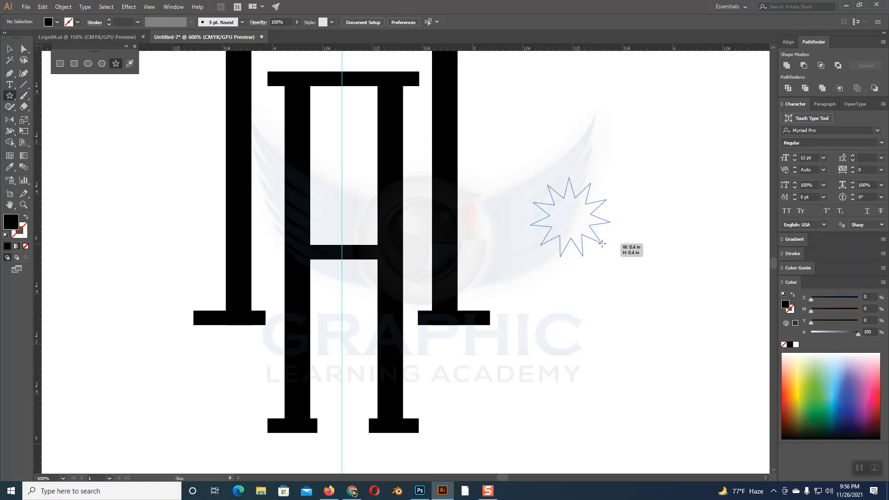
key("Down")
key("Down")
key("Down")
left_click_drag(602, 243, 609, 239)
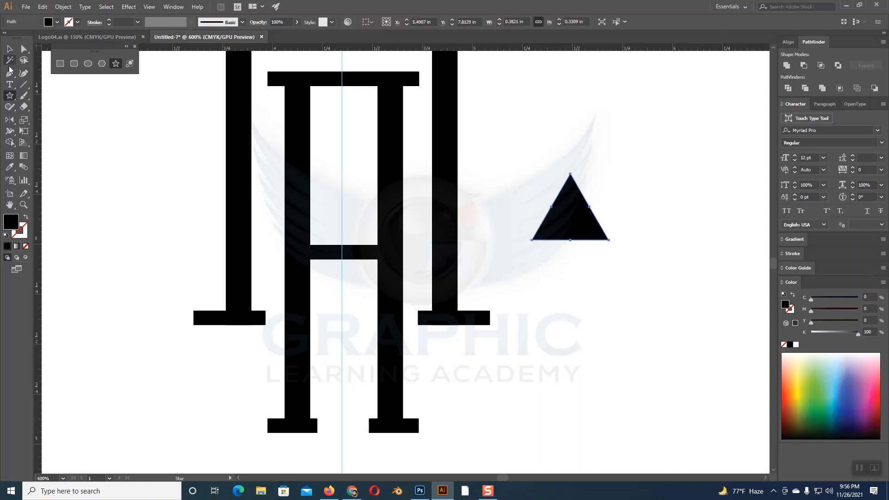
left_click_drag(9, 73, 45, 97)
Rotate the triangle to point left and move it to the crossbar's right end.
left_click(45, 96)
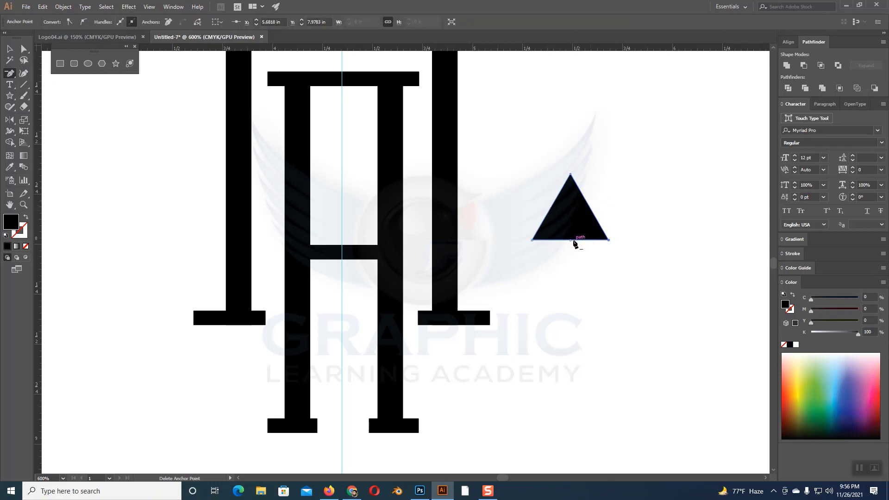
key("ctrl+shift+a")
key("v")
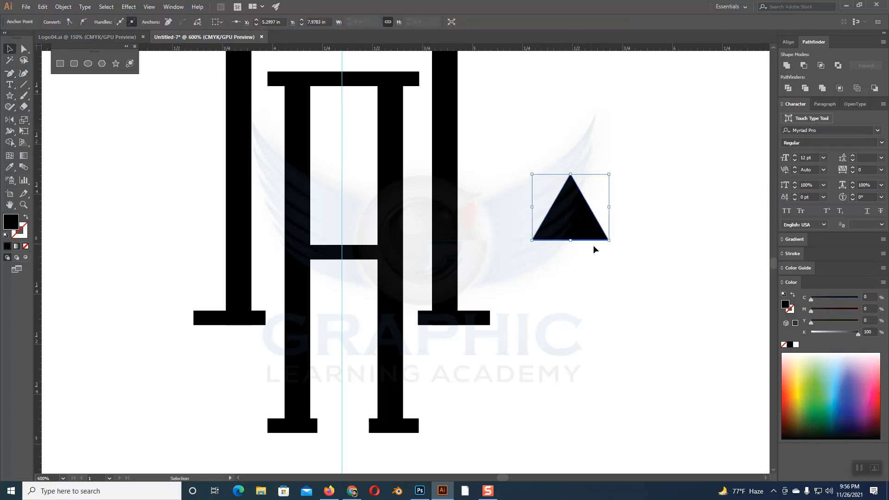
mouse_move(616, 245)
left_mouse_down()
mouse_move(606, 167)
mouse_move(401, 254)
left_mouse_up()
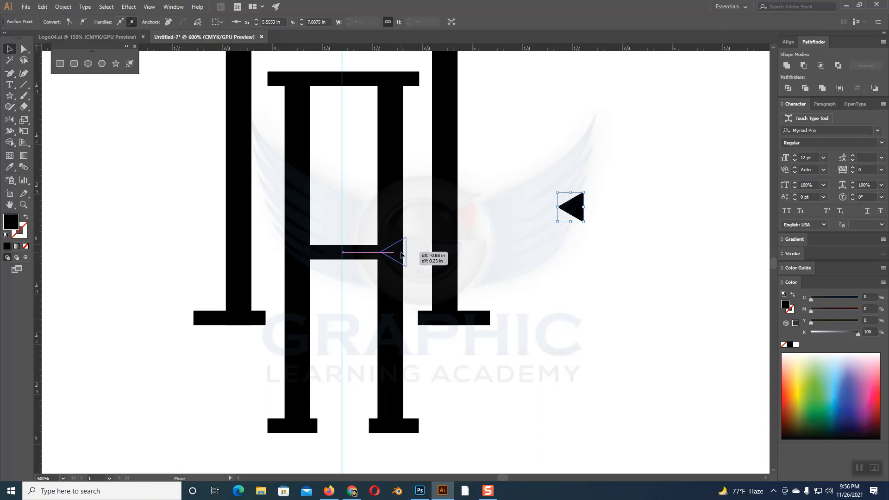
left_click_drag(401, 254, 401, 254)
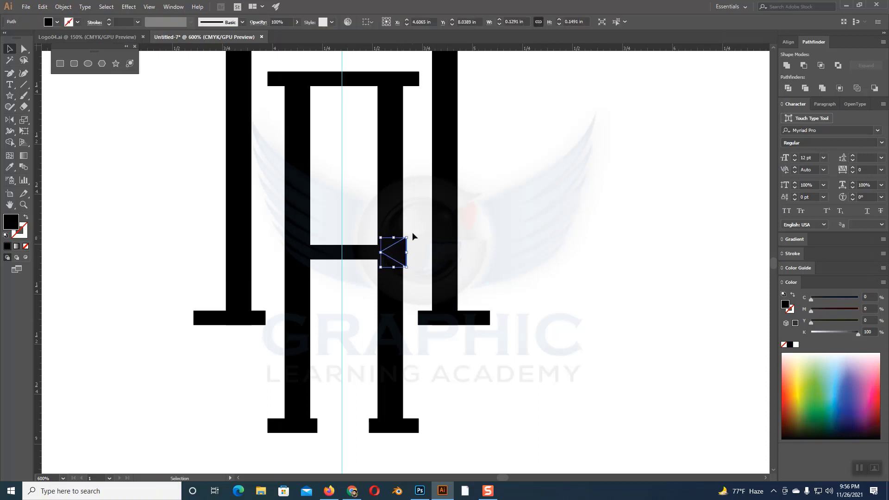
Use Shape Builder to cut the triangle notch into the inner letter's right leg.
left_click(381, 288, "shift")
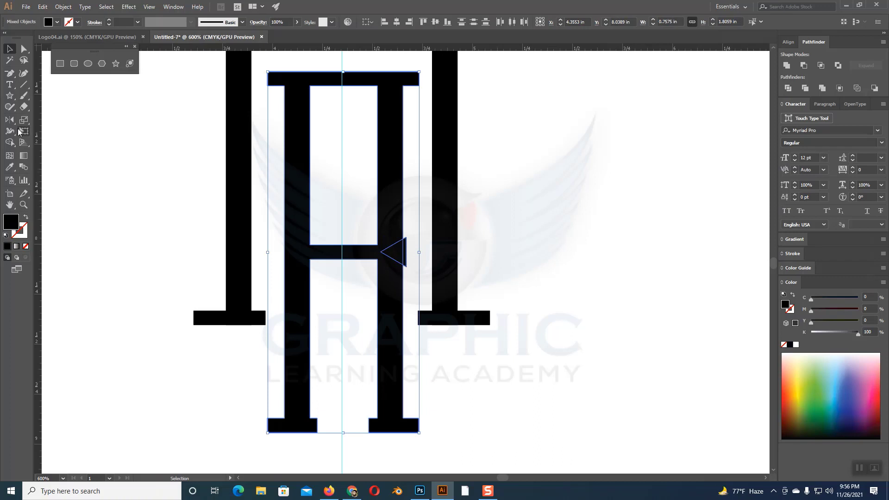
left_click(8, 143)
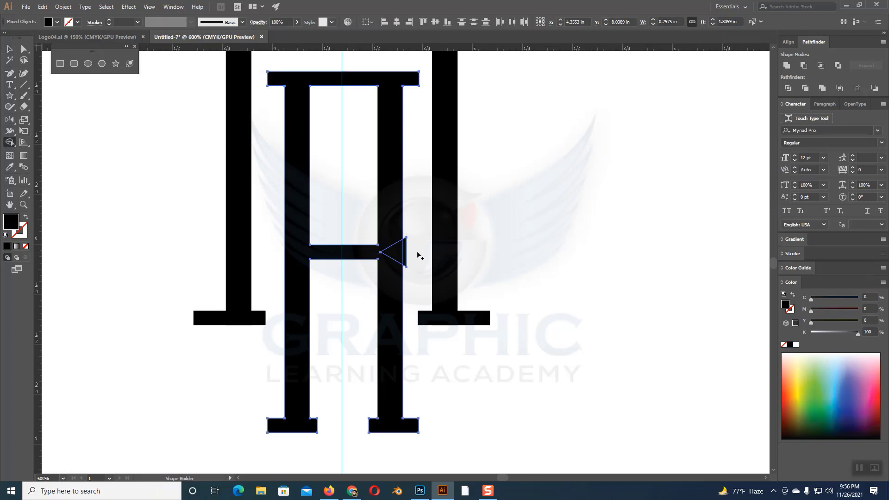
left_click(398, 255, "alt")
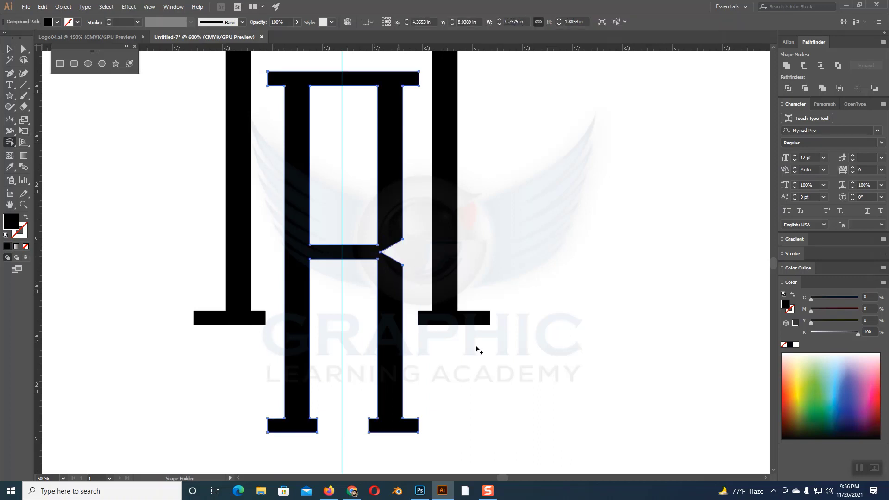
left_click(9, 49)
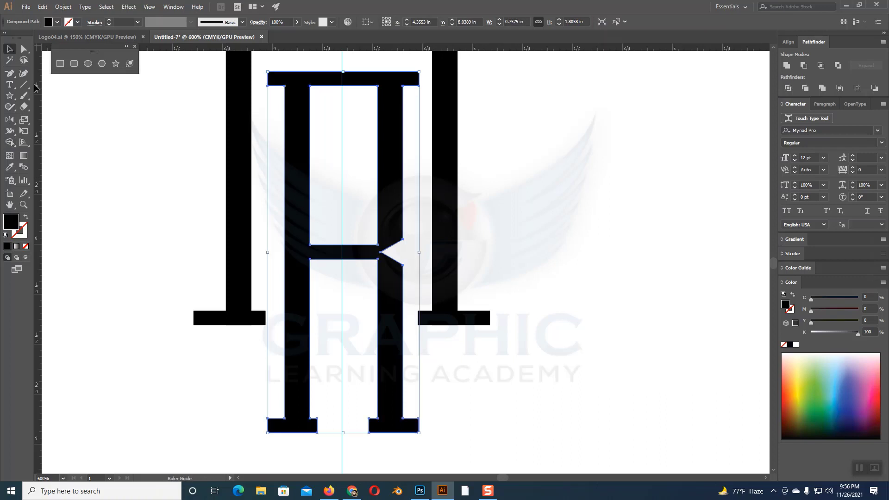
left_click(563, 247)
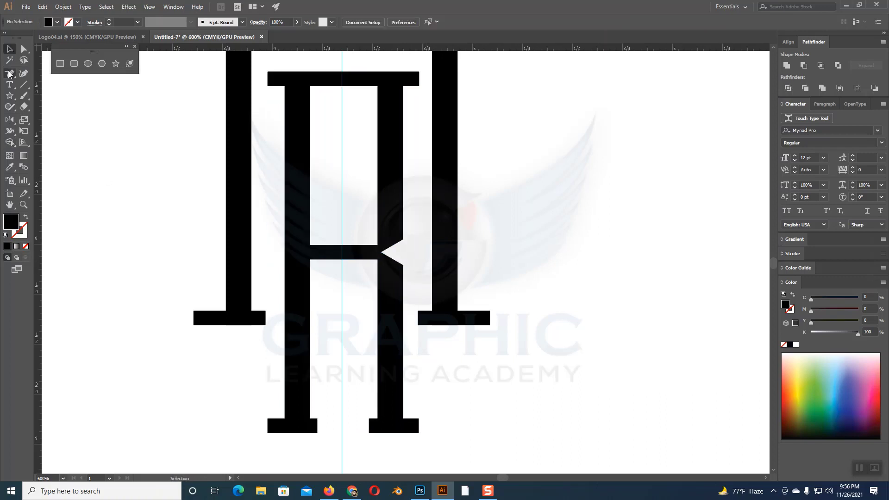
Round the notch's corner anchors with the live-corner widget, about 0.1 in.
left_click(24, 48)
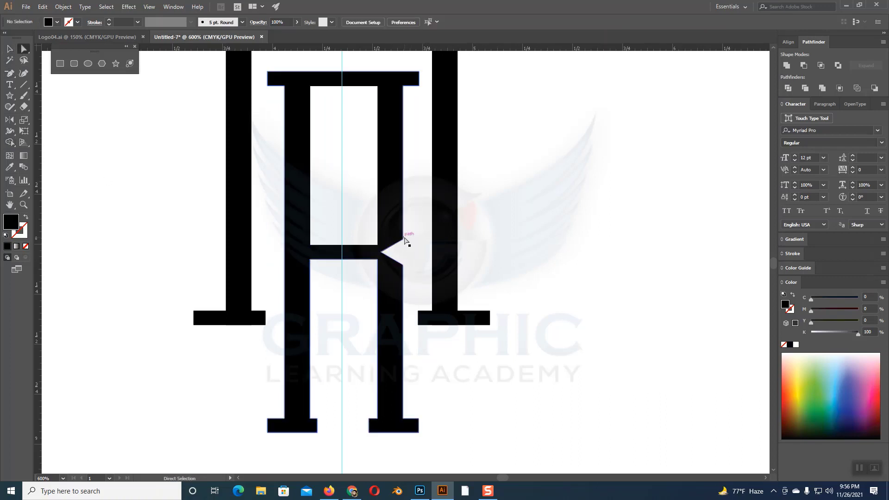
left_click_drag(404, 238, 403, 241)
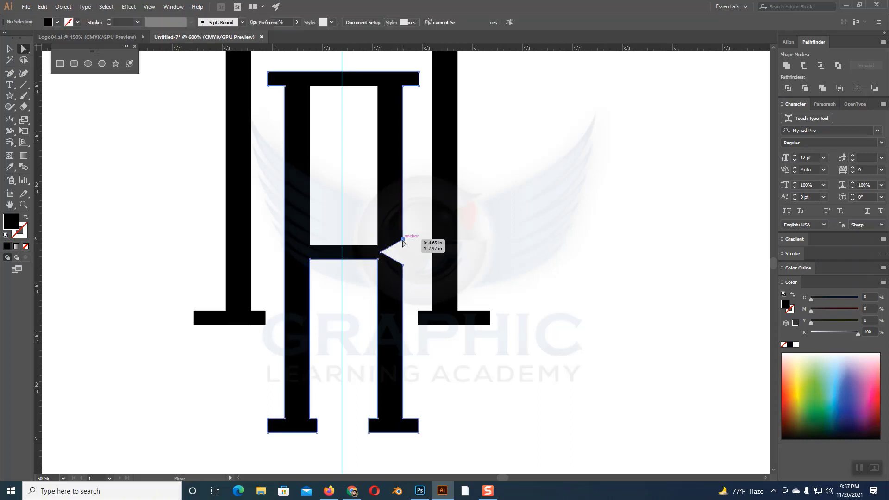
left_click(381, 253)
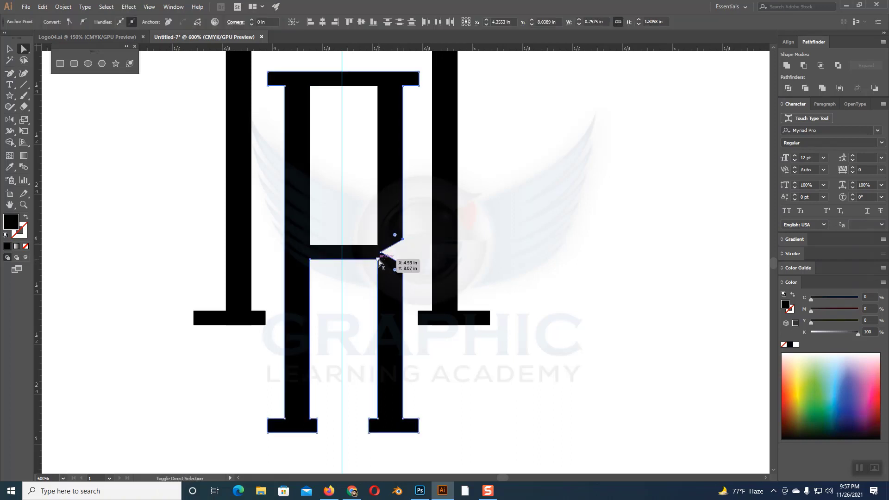
left_click(378, 244)
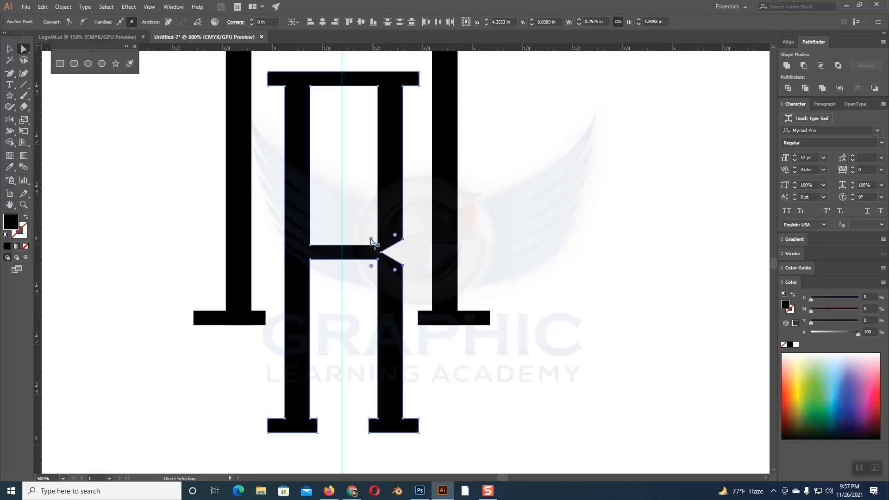
left_click_drag(371, 240, 359, 232)
left_click(556, 340)
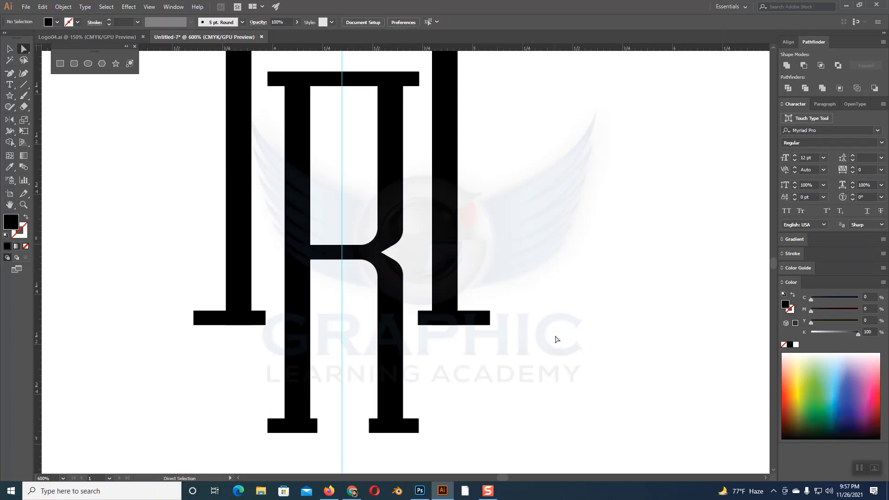
Zoom out and delete the stray dash beside the monogram.
key("v")
key("ctrl+minus")
key("ctrl+minus")
key("ctrl+minus")
key("ctrl+minus")
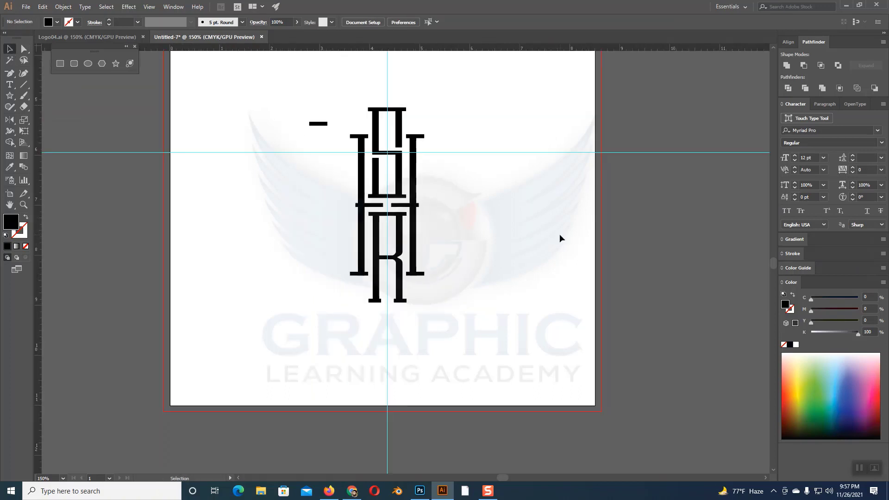
left_click_drag(305, 104, 326, 144)
key("Delete")
Scale the whole monogram down proportionally into a compact mark.
left_click_drag(332, 104, 471, 260)
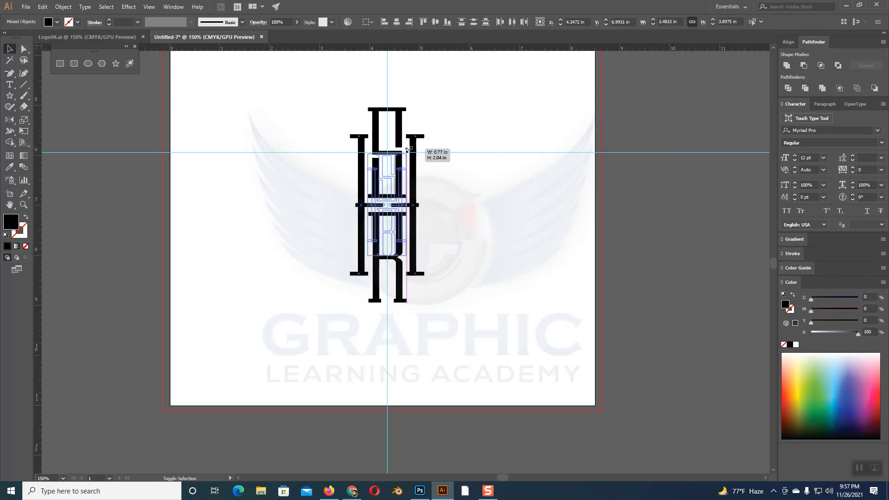
left_click_drag(424, 109, 406, 154)
left_click(448, 215)
scroll(448, 215, "up", 1)
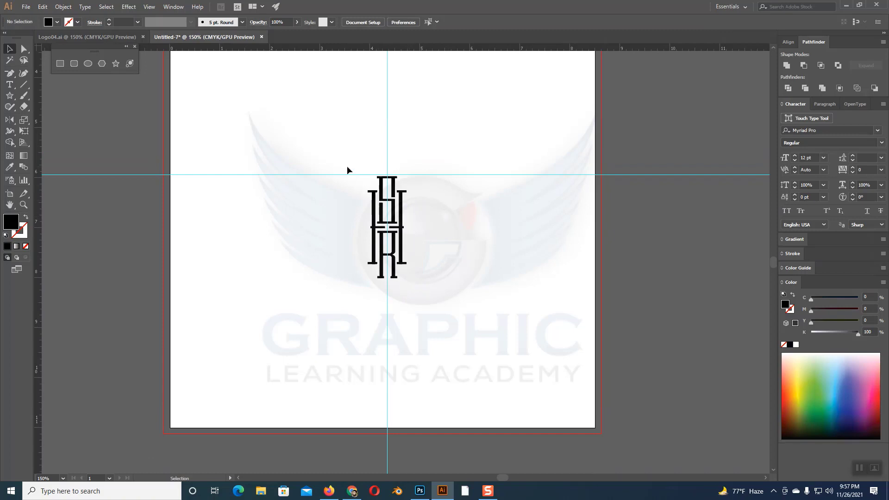
left_click_drag(346, 166, 474, 315)
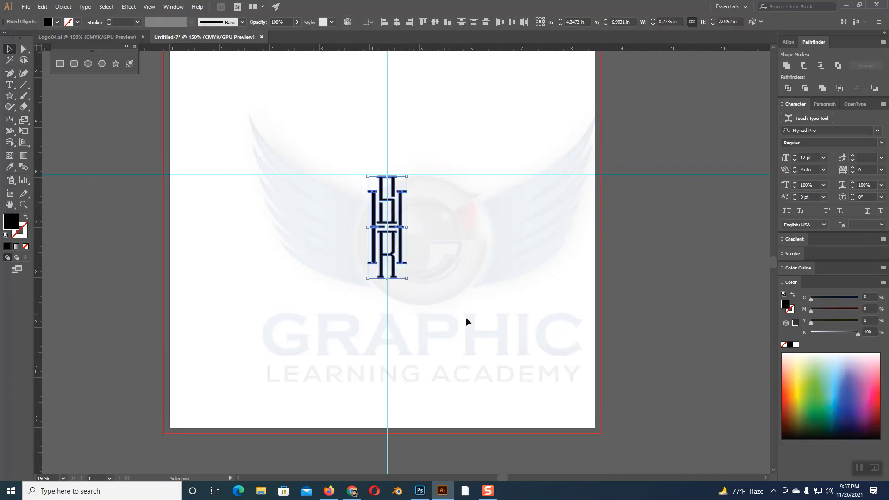
Fill the monogram with the 90% grey swatch instead of black.
left_click(57, 21)
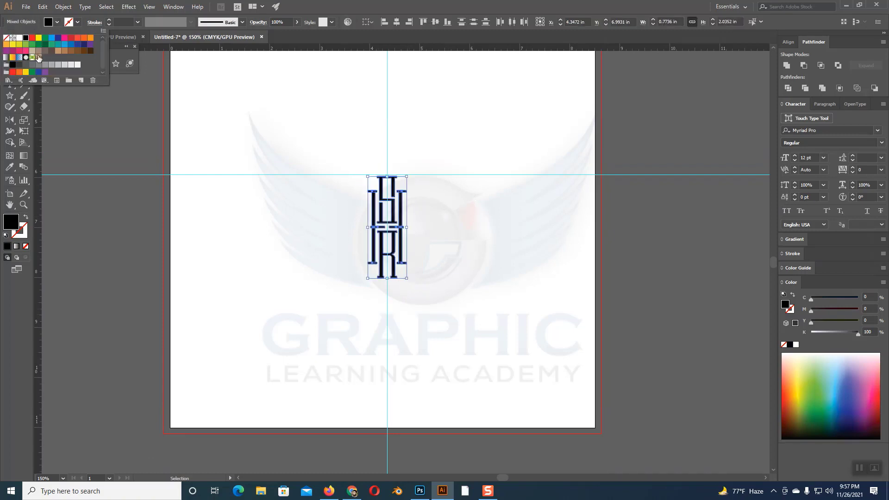
left_click(19, 65)
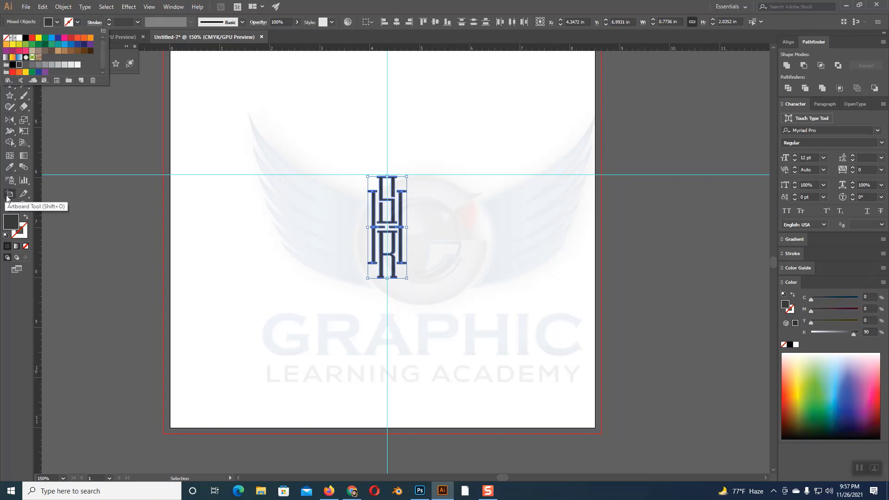
double_click(12, 221)
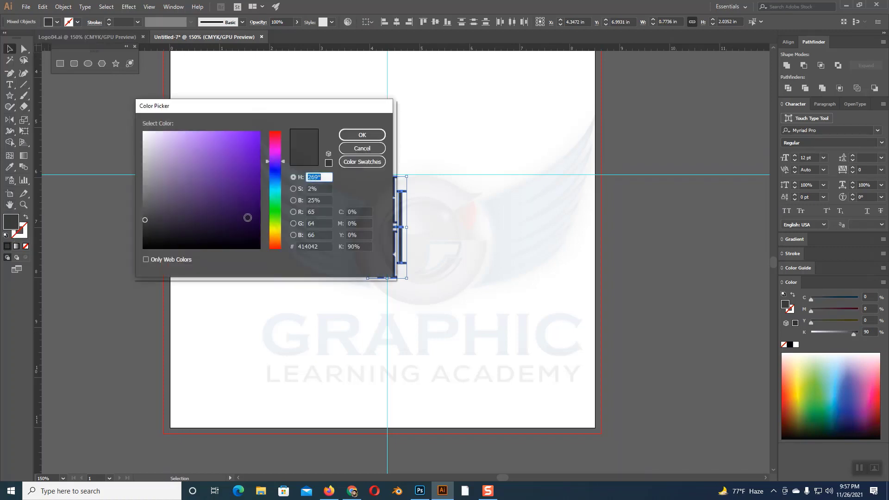
left_click(362, 148)
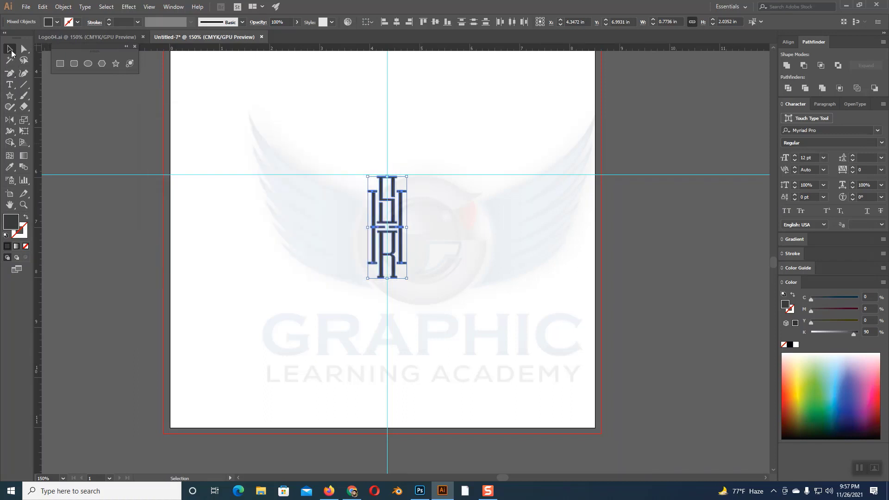
left_click(491, 308)
scroll(491, 309, "up", 1)
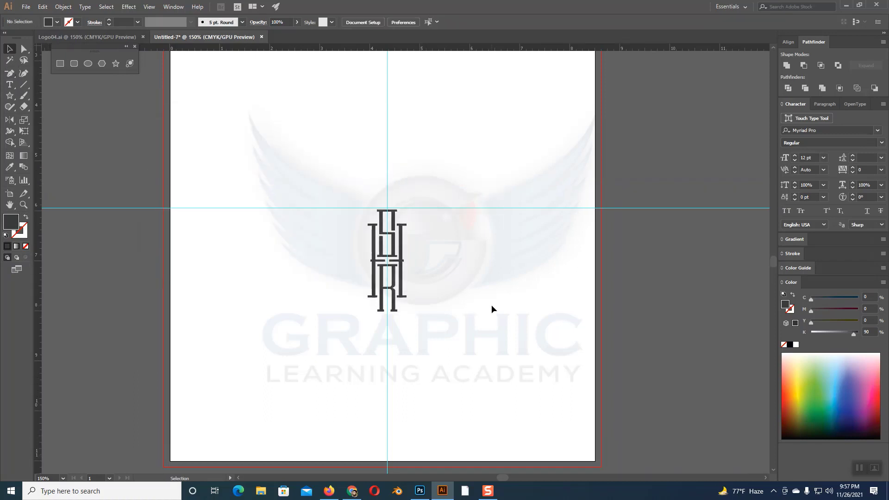
left_click_drag(340, 198, 460, 340)
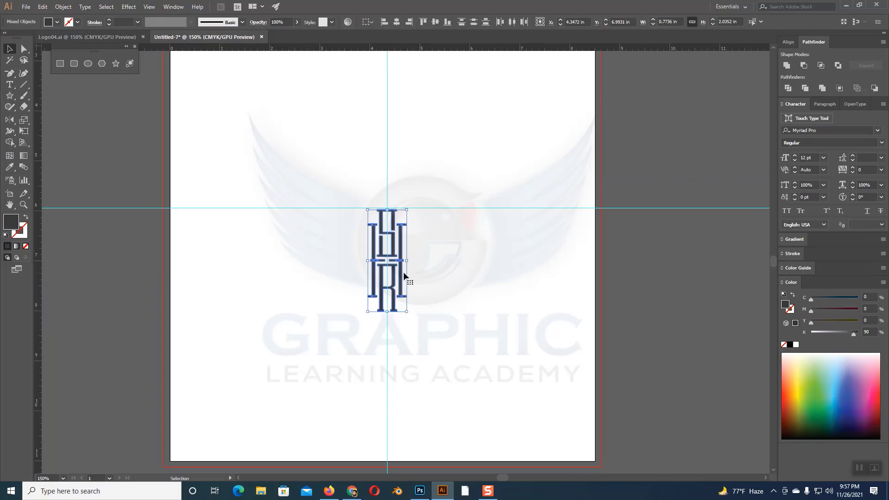
Drag the grey monogram higher on the artboard, then select the SHANGAI text.
left_click_drag(404, 271, 401, 144)
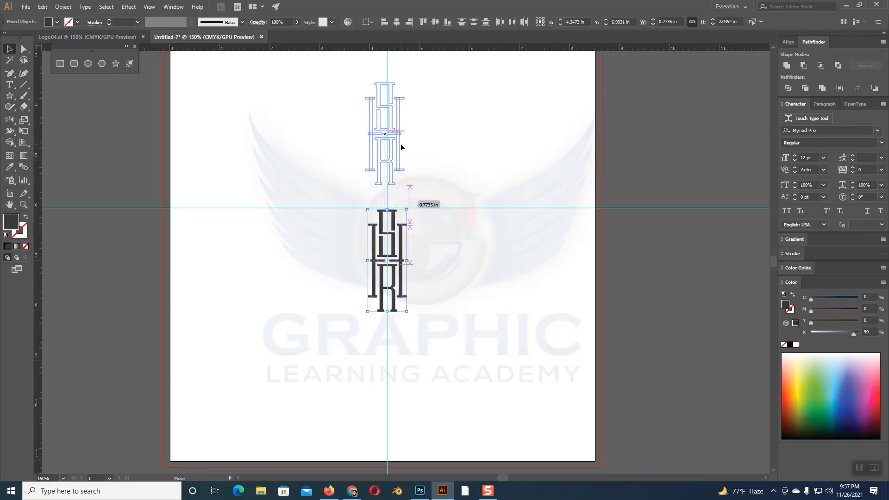
scroll(456, 215, "up", 4)
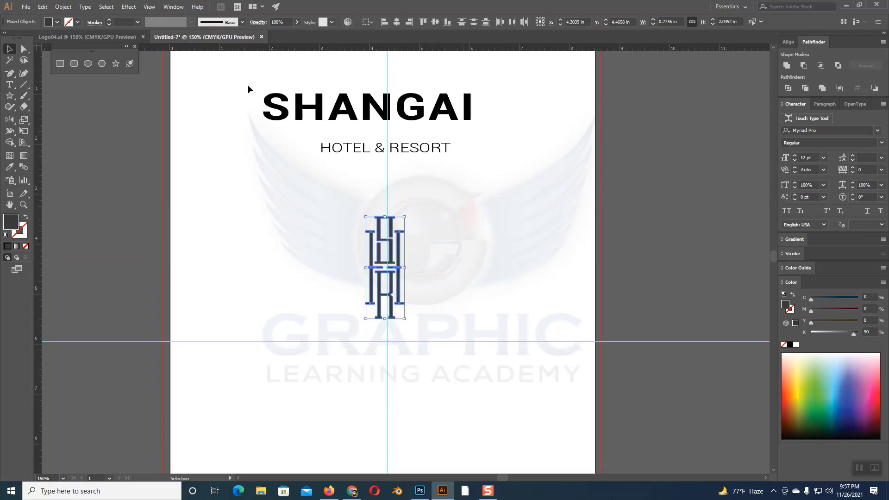
left_click_drag(248, 88, 485, 172)
left_click(485, 172)
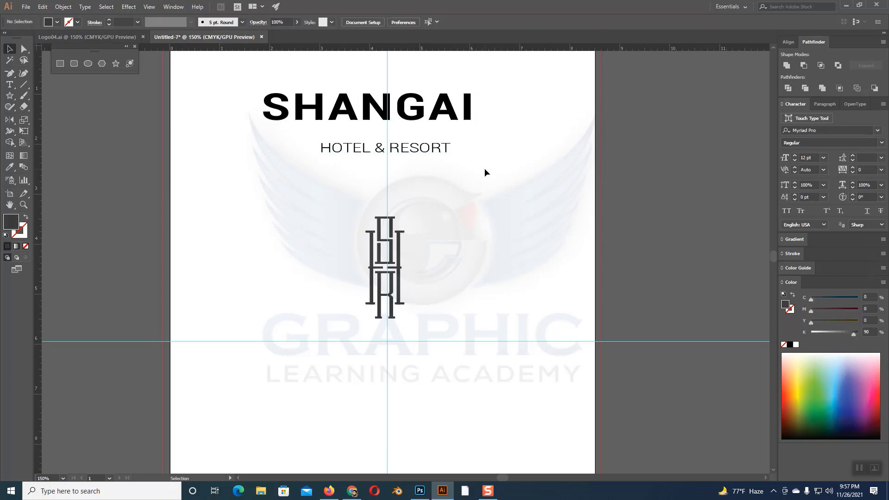
left_click(472, 111)
Move SHANGAI below the monogram, nudging it right and up into place.
left_click_drag(420, 113, 434, 353)
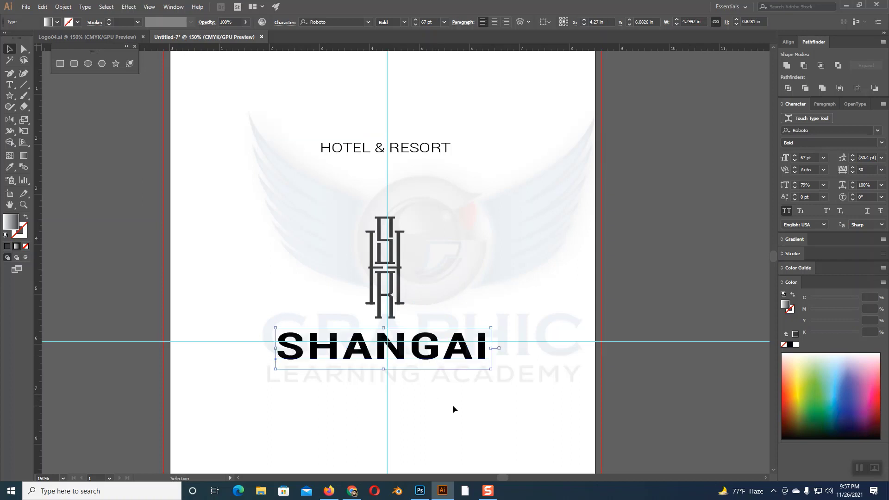
key("Right")
key("Right")
key("Right")
key("Right")
key("Right")
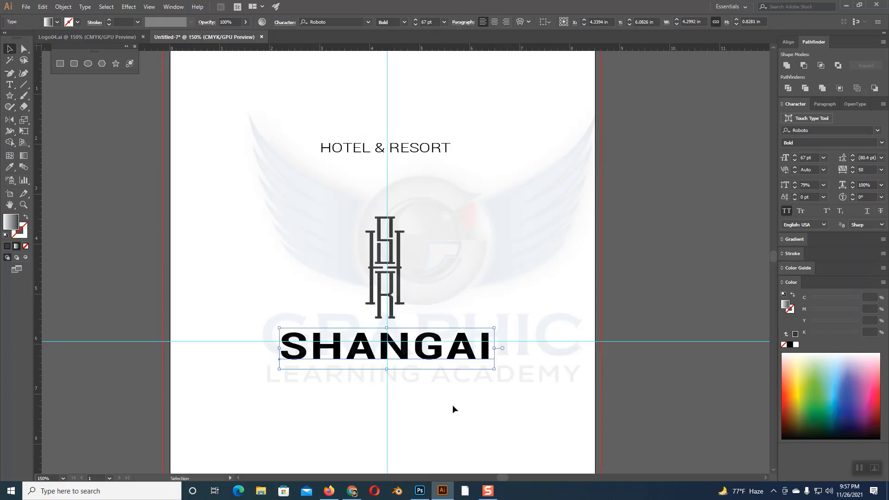
key("Up")
key("Up")
key("Up")
key("Up")
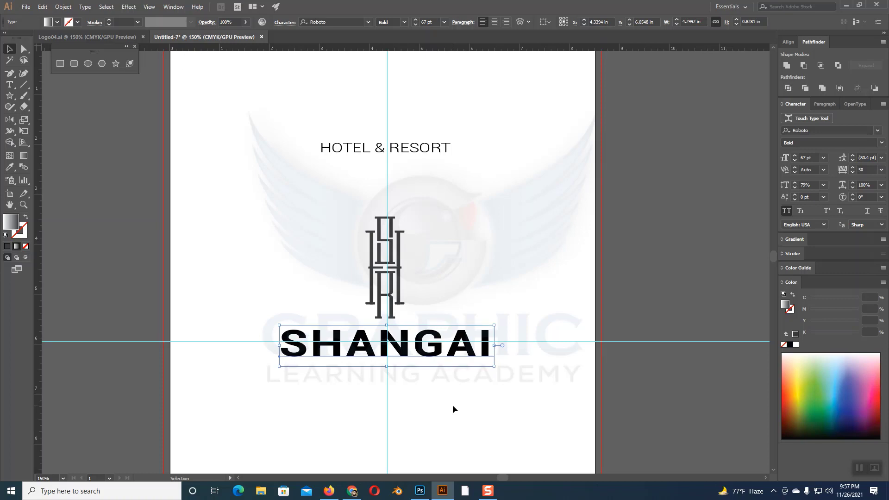
key("Up")
Recolour SHANGAI with the monogram's dark grey using the Eyedropper, then select HOTEL & RESORT.
left_click(9, 167)
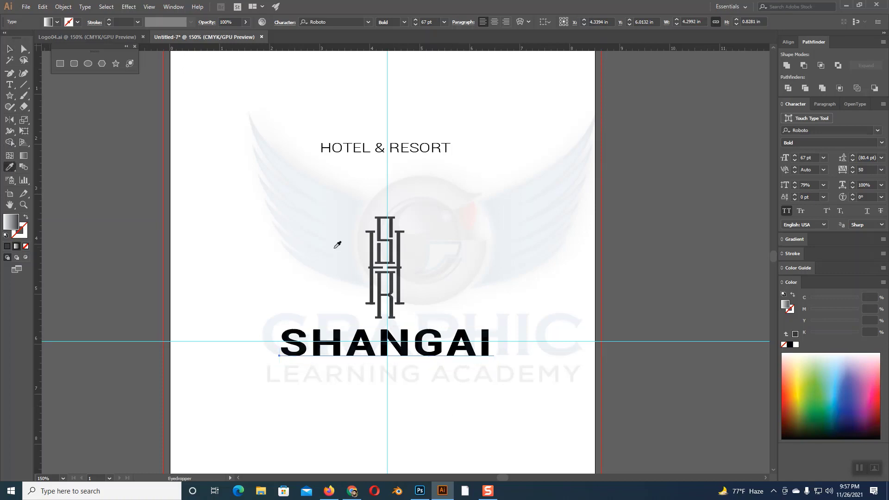
left_click(383, 228)
left_click(9, 48)
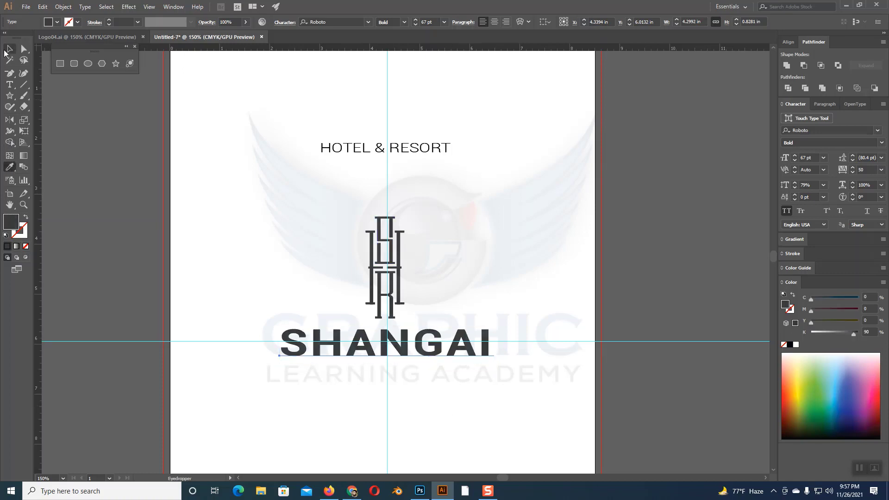
left_click(298, 122)
left_click(418, 153)
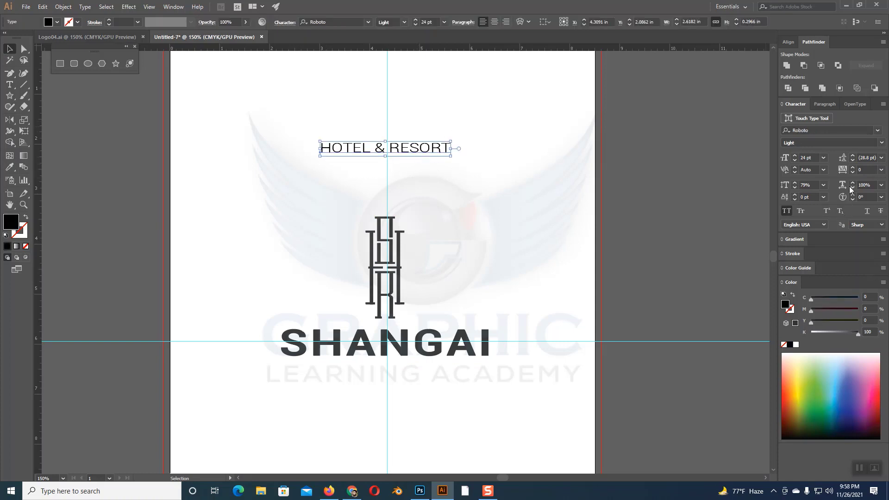
Widen the HOTEL & RESORT letter spacing, settling on 50.
left_click(852, 167)
left_click(852, 167)
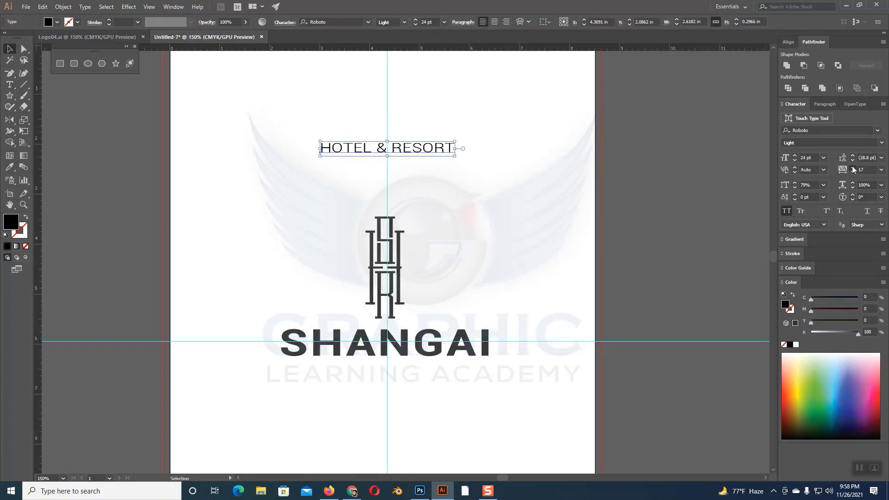
left_click(851, 165)
left_click(852, 166)
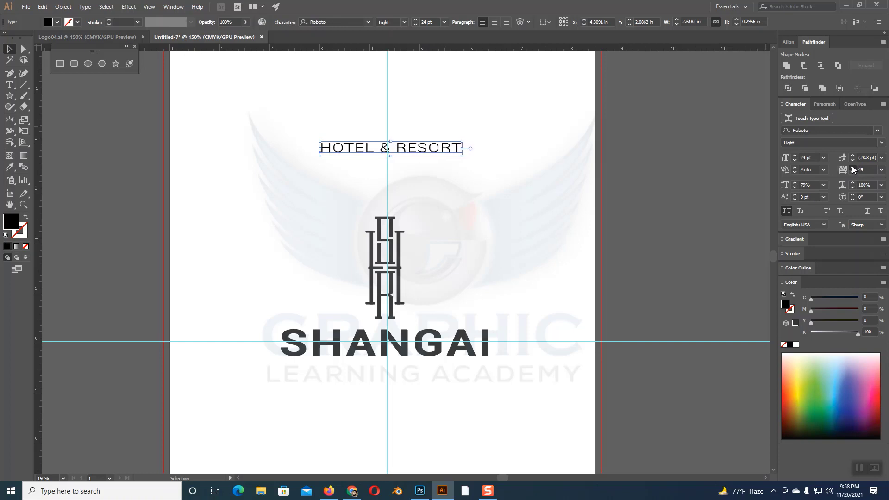
left_click(853, 172)
Move HOTEL & RESORT directly beneath SHANGAI and nudge it up snugly.
left_click_drag(417, 154, 409, 386)
key("Up")
key("Up")
key("Up")
key("Up")
key("Up")
key("Up")
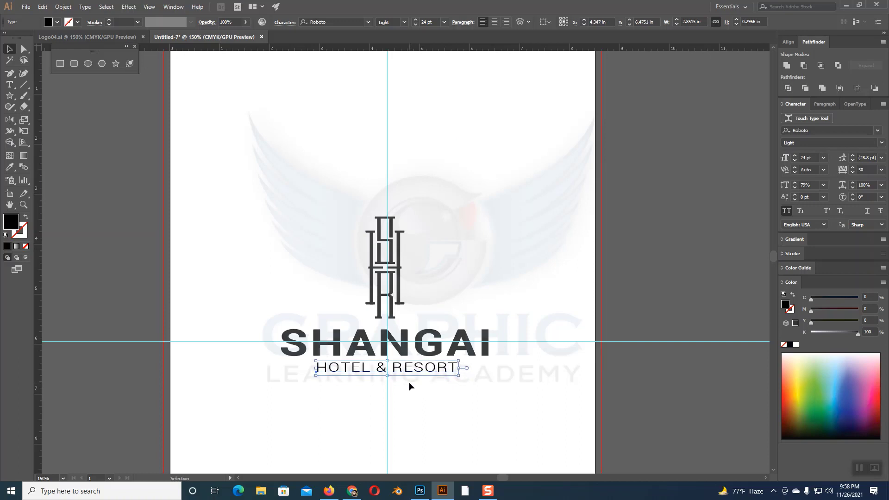
left_click(409, 382)
scroll(409, 382, "down", 3)
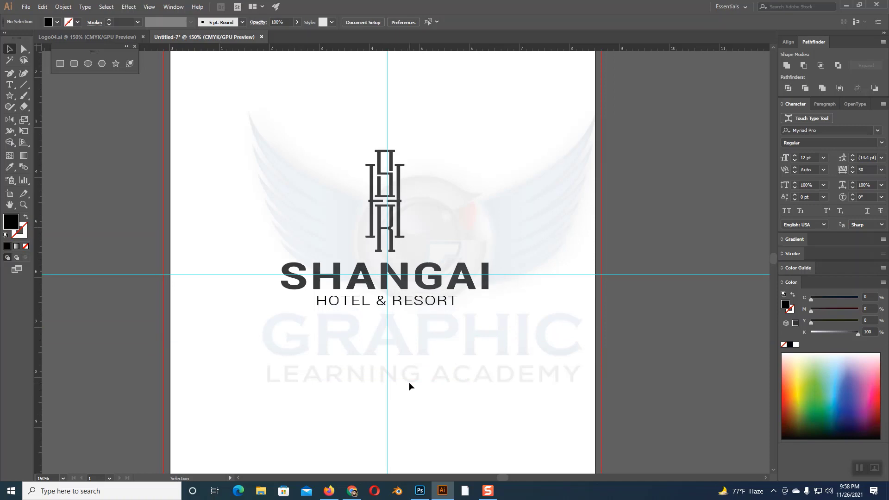
left_click(297, 283)
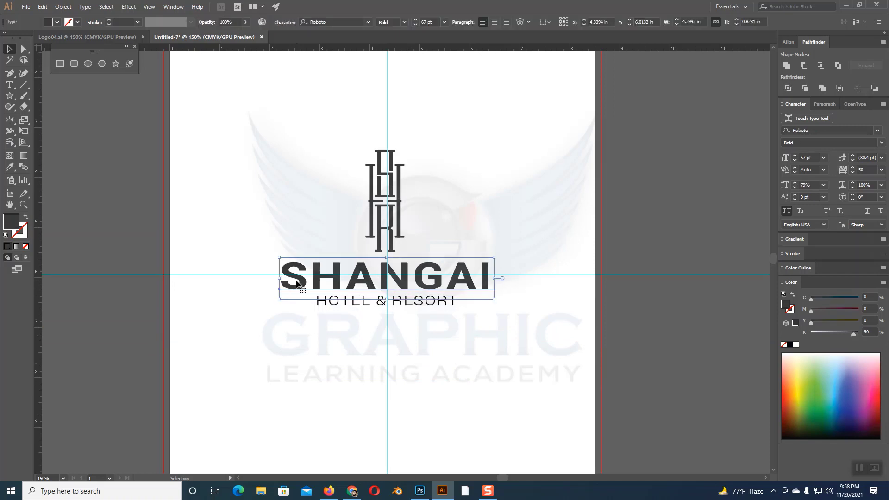
left_click(459, 321)
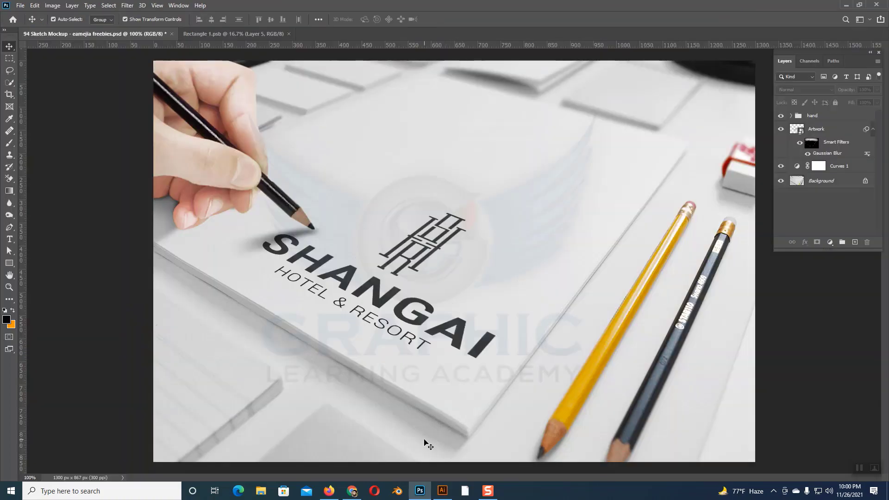
left_click(442, 488)
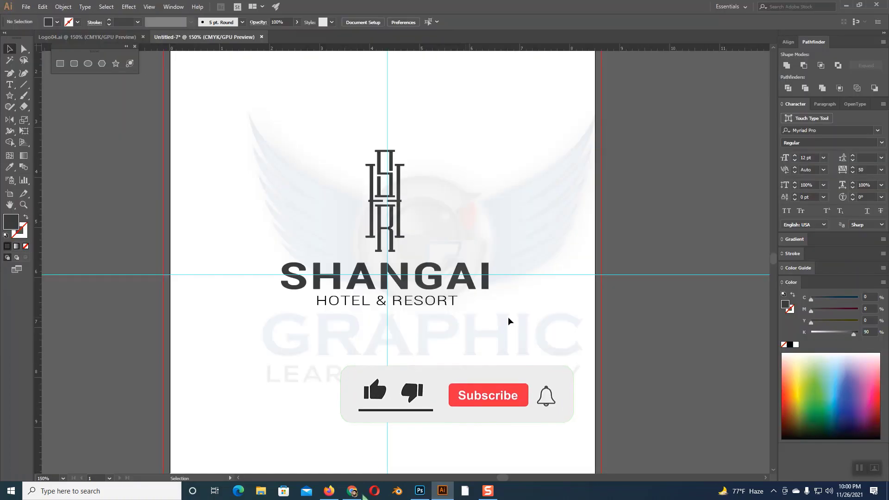
Draw a rounded rectangle over the HR monogram.
left_click(9, 95)
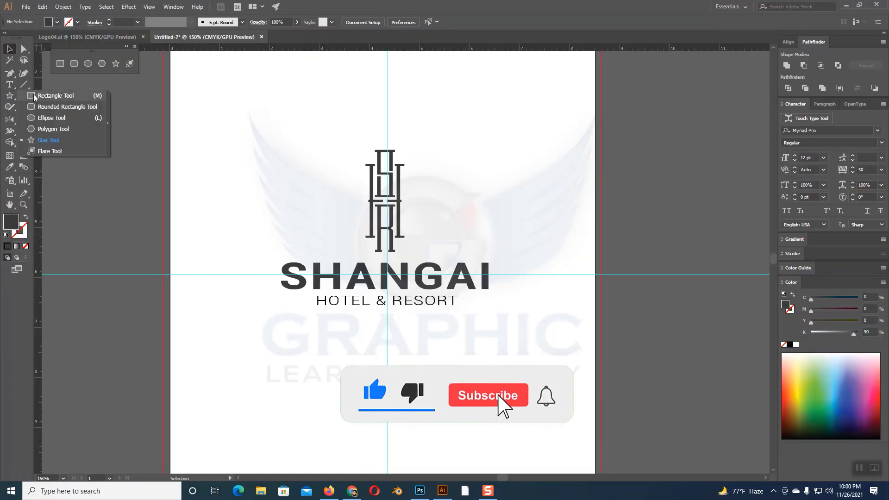
left_click(39, 105)
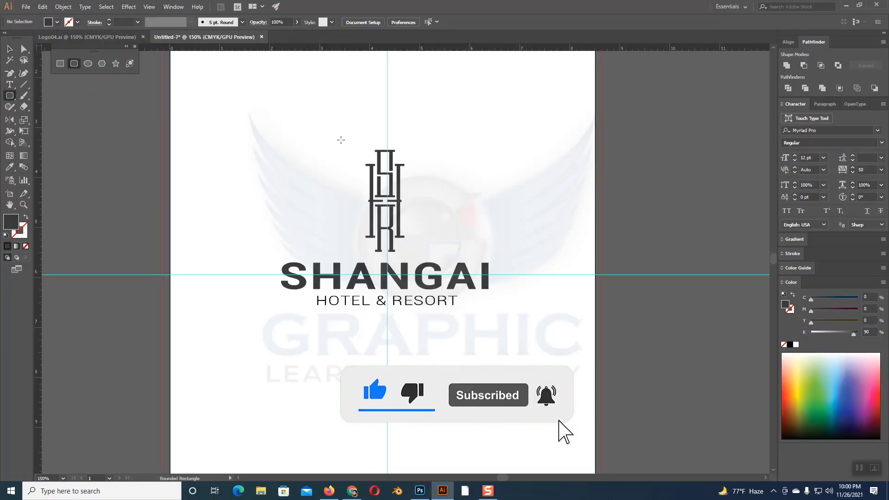
left_click_drag(341, 140, 430, 256)
left_click(9, 48)
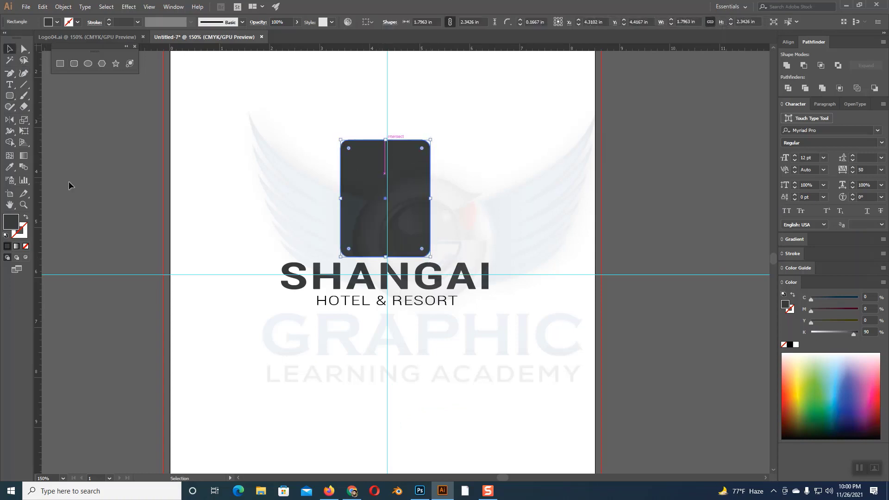
Make the rectangle an outline and resize it to frame the monogram.
left_click(26, 217)
left_click(185, 195)
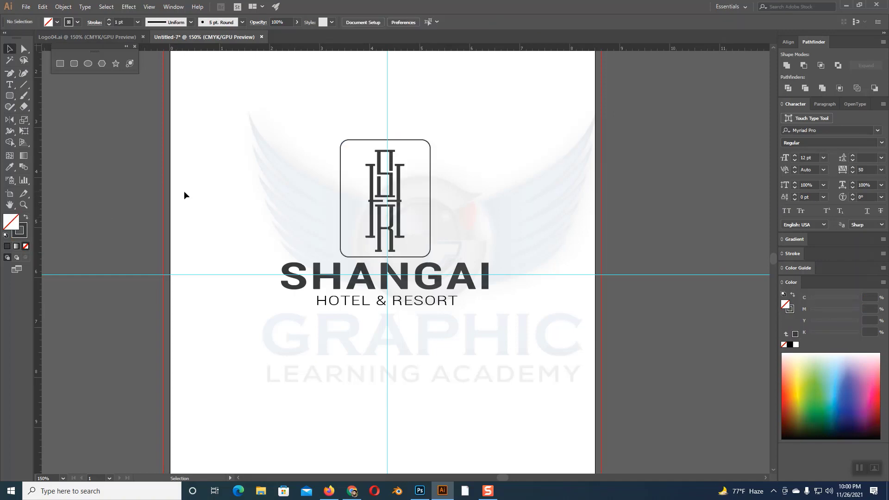
left_click(396, 140)
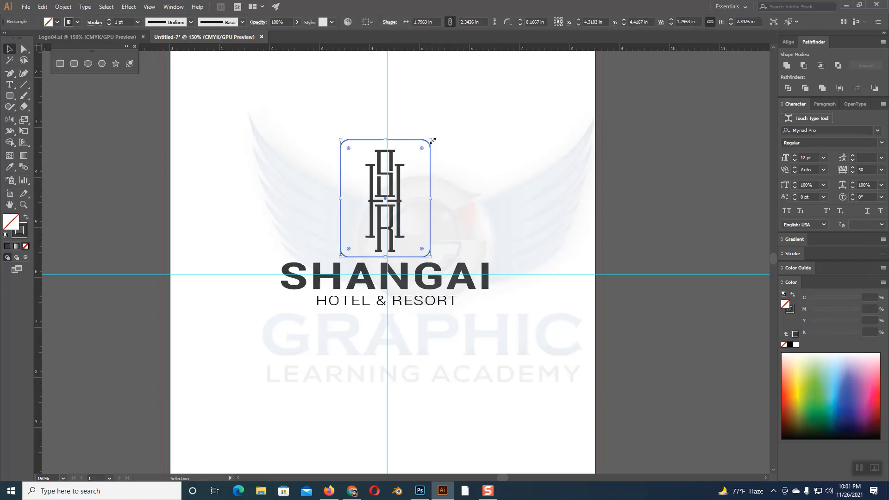
left_click_drag(430, 140, 430, 145)
key("Down")
key("Down")
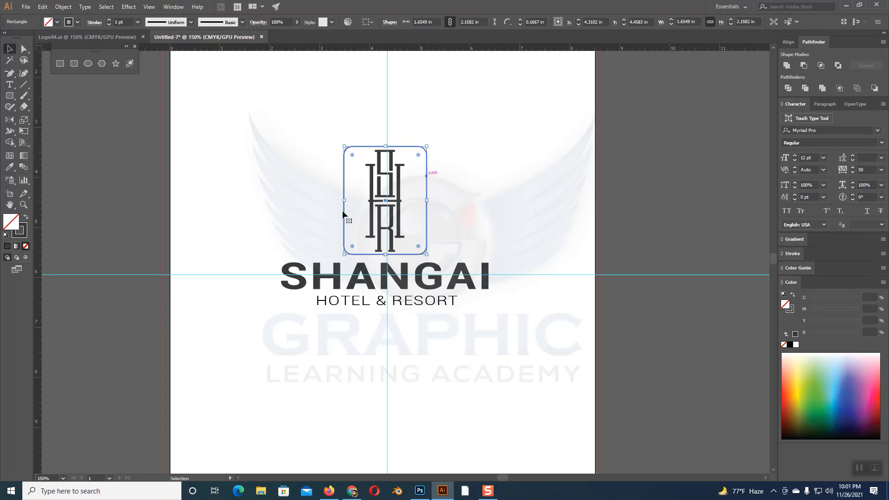
Fill the rounded rectangle dark with no outline and send it to the back.
left_click(25, 218)
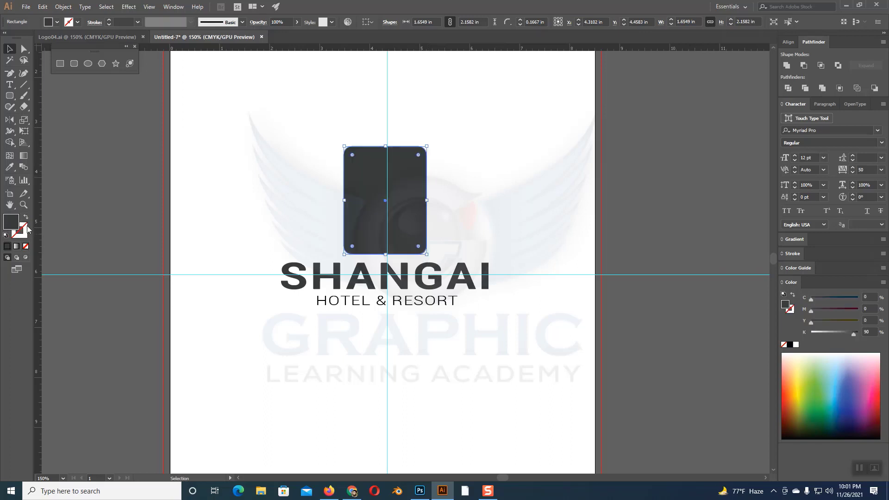
left_click(514, 185)
left_click(418, 182)
right_click(421, 182)
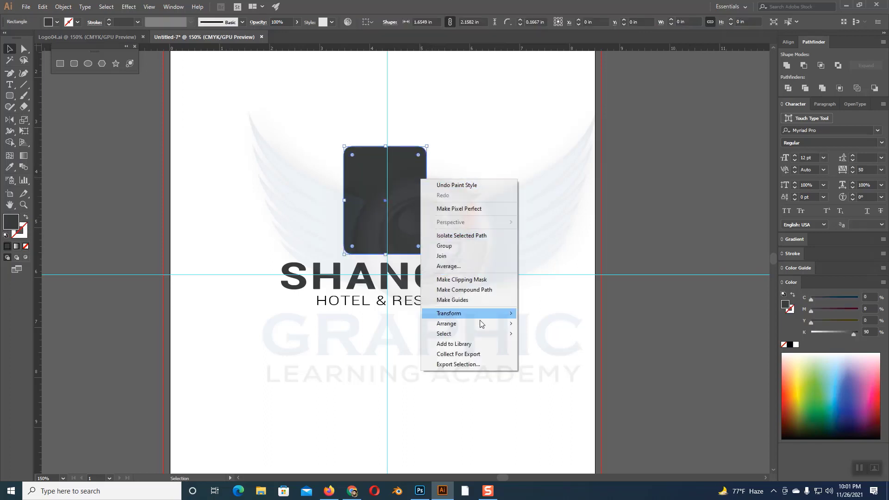
left_click(546, 354)
left_click(545, 321)
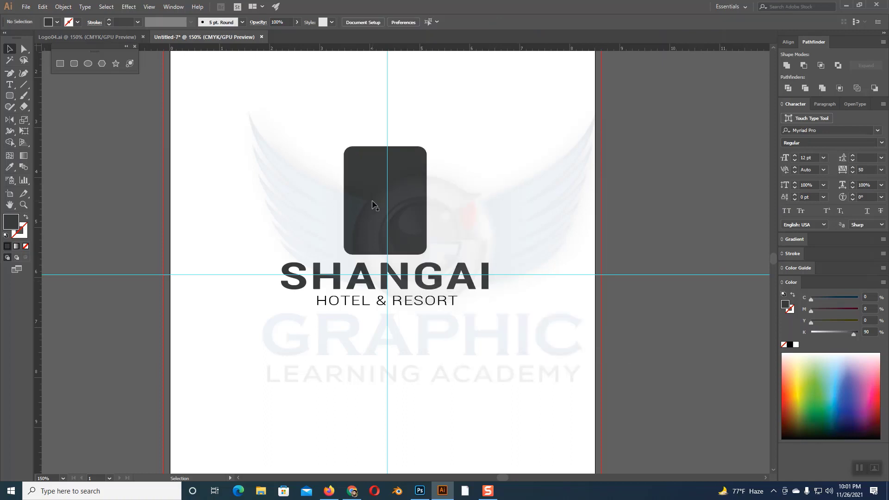
left_click(426, 190)
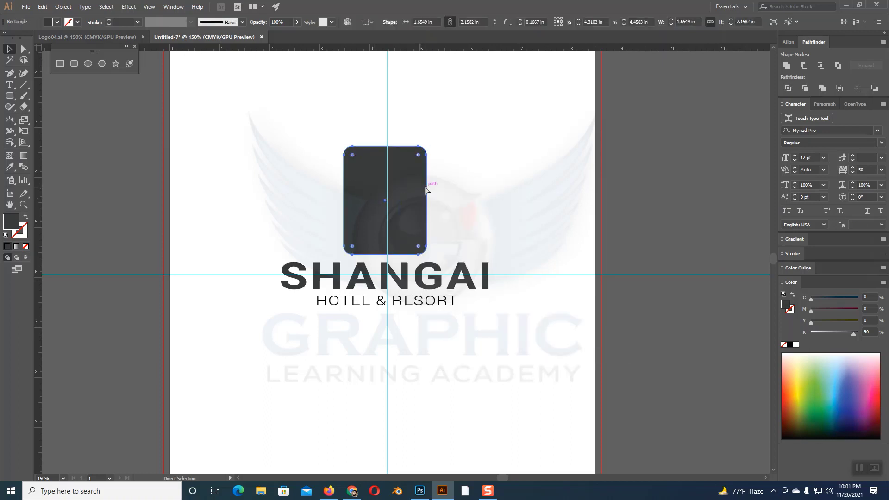
key("ctrl+shift+a")
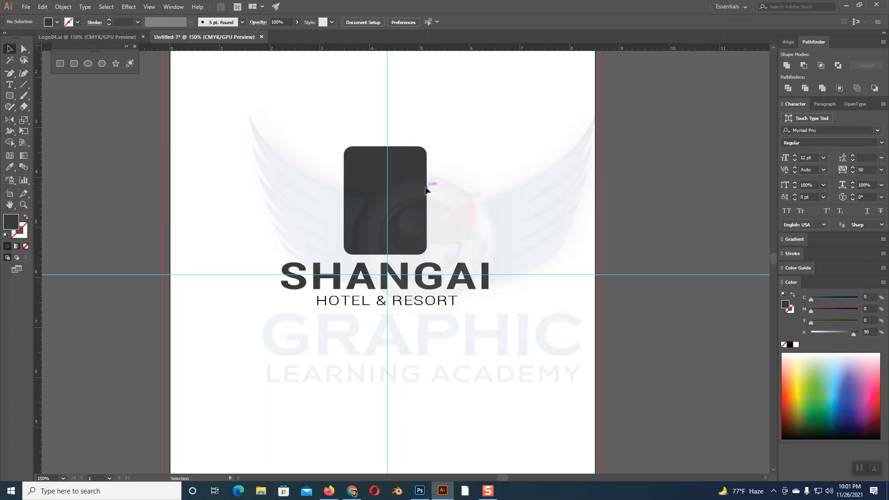
Fill the HR monogram letter shapes white.
left_click_drag(326, 125, 446, 253)
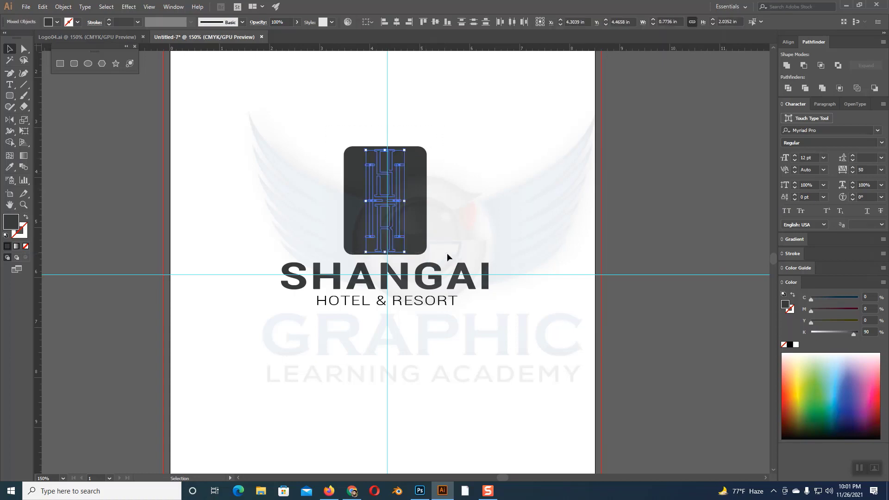
left_click(796, 344)
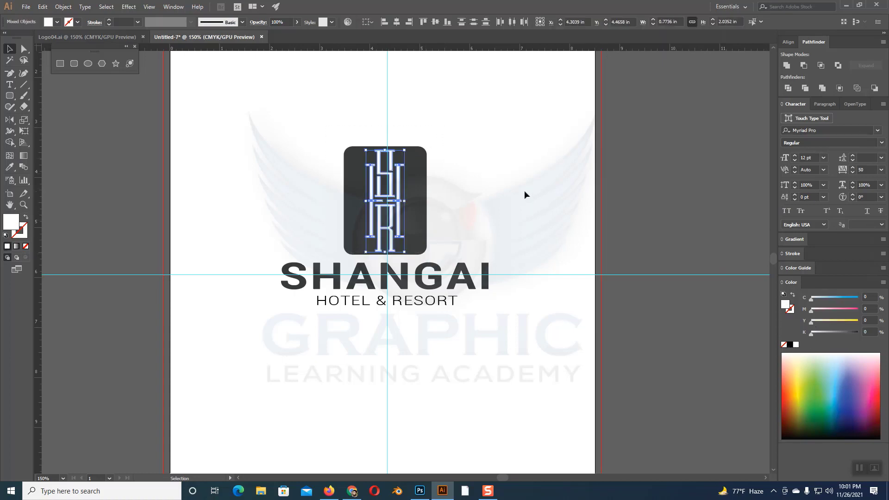
left_click(526, 194)
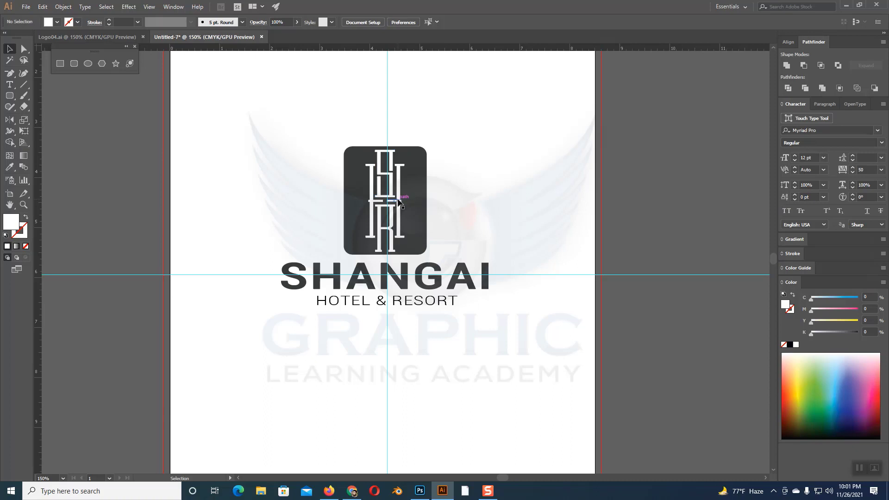
left_click(397, 200)
Group the monogram shapes and shrink the group slightly around its centre.
left_click_drag(313, 131, 461, 251)
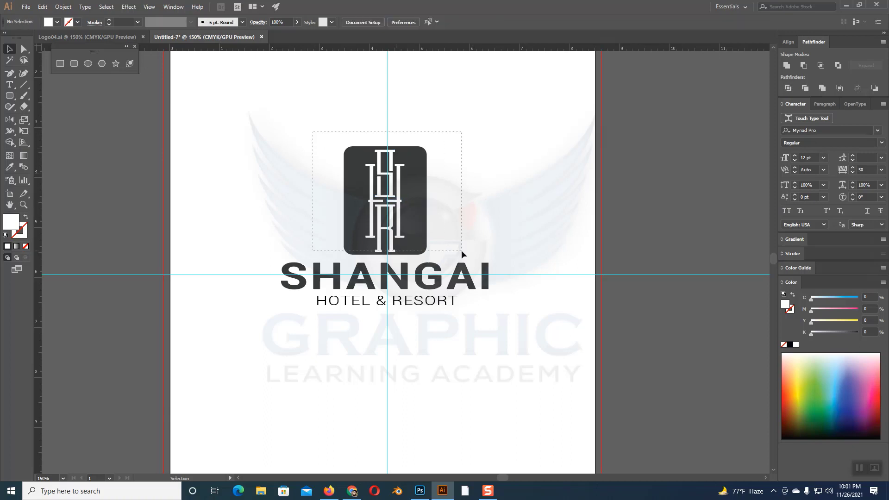
key("ctrl+g")
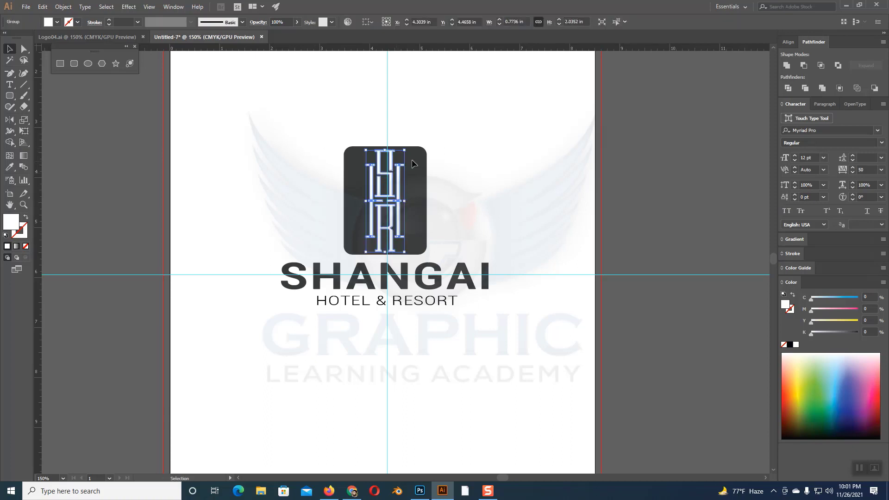
left_click_drag(404, 151, 402, 155)
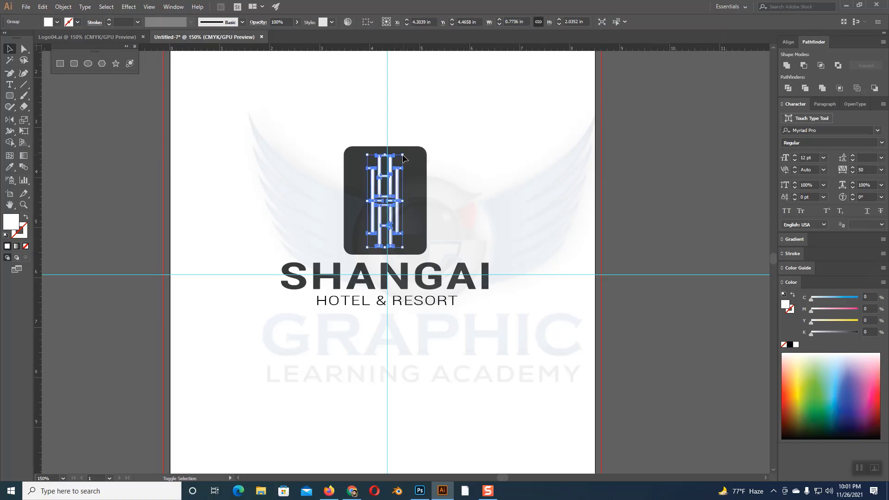
left_click(493, 175)
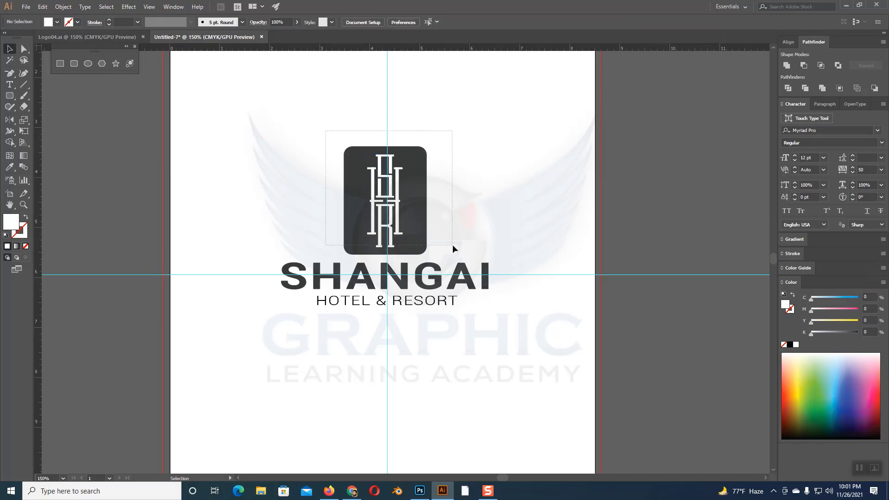
Select the entire logo with the Selection tool.
left_click_drag(342, 148, 460, 253)
left_click(507, 228)
key("a")
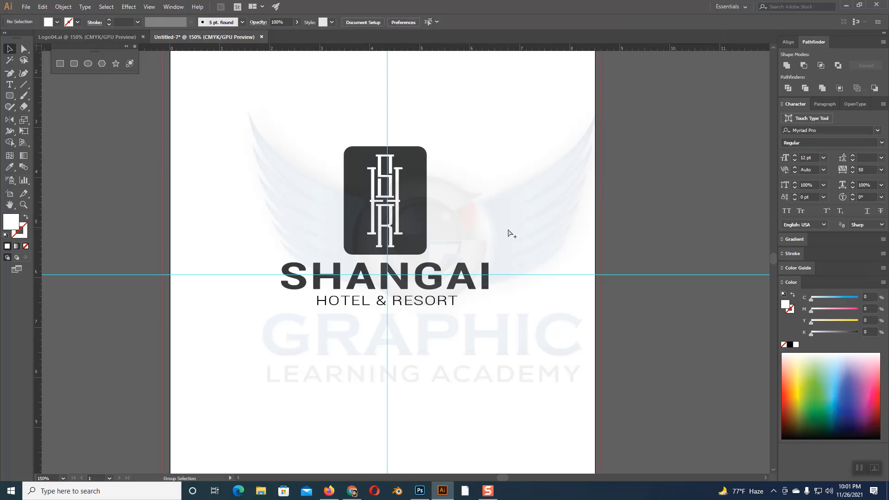
key("v")
left_click_drag(241, 138, 521, 359)
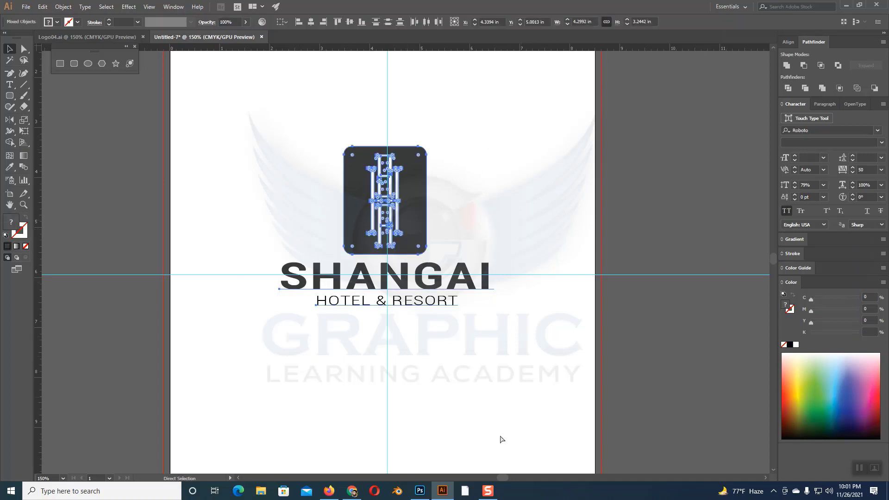
Bring the Photoshop 94 Sketch Mockup document showing the SHANGAI logo to the front.
left_click(422, 491)
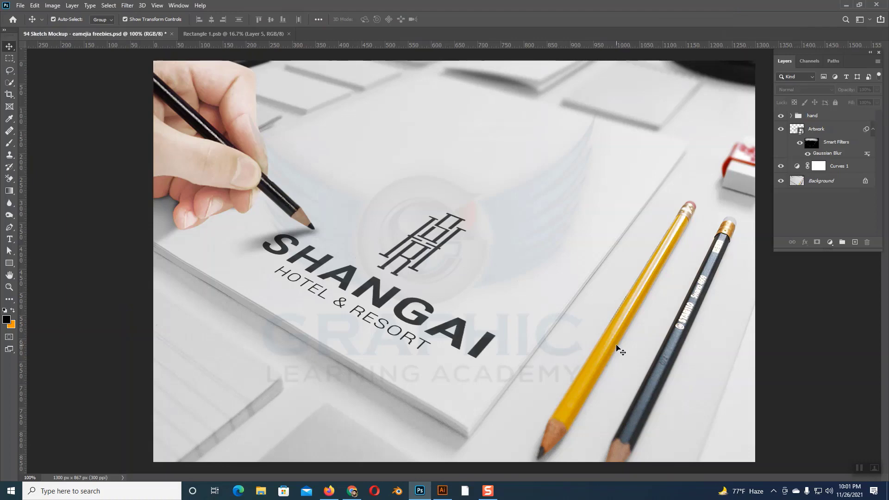